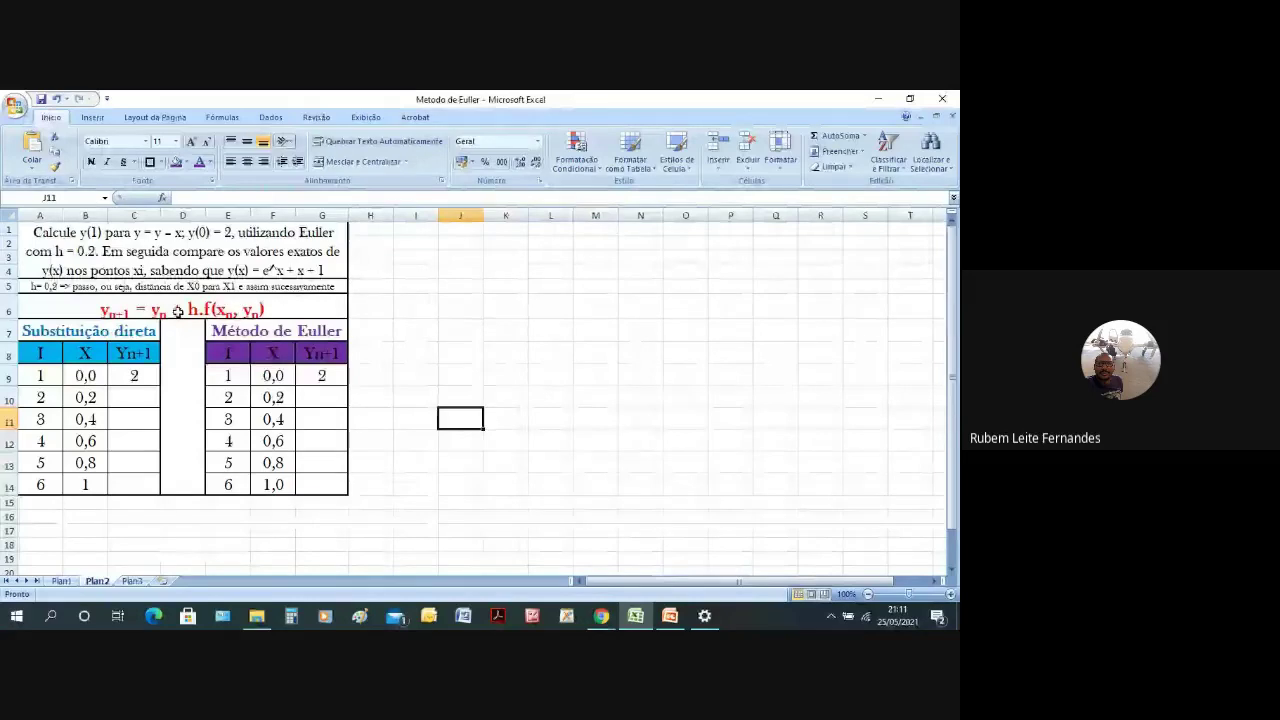
click(128, 313)
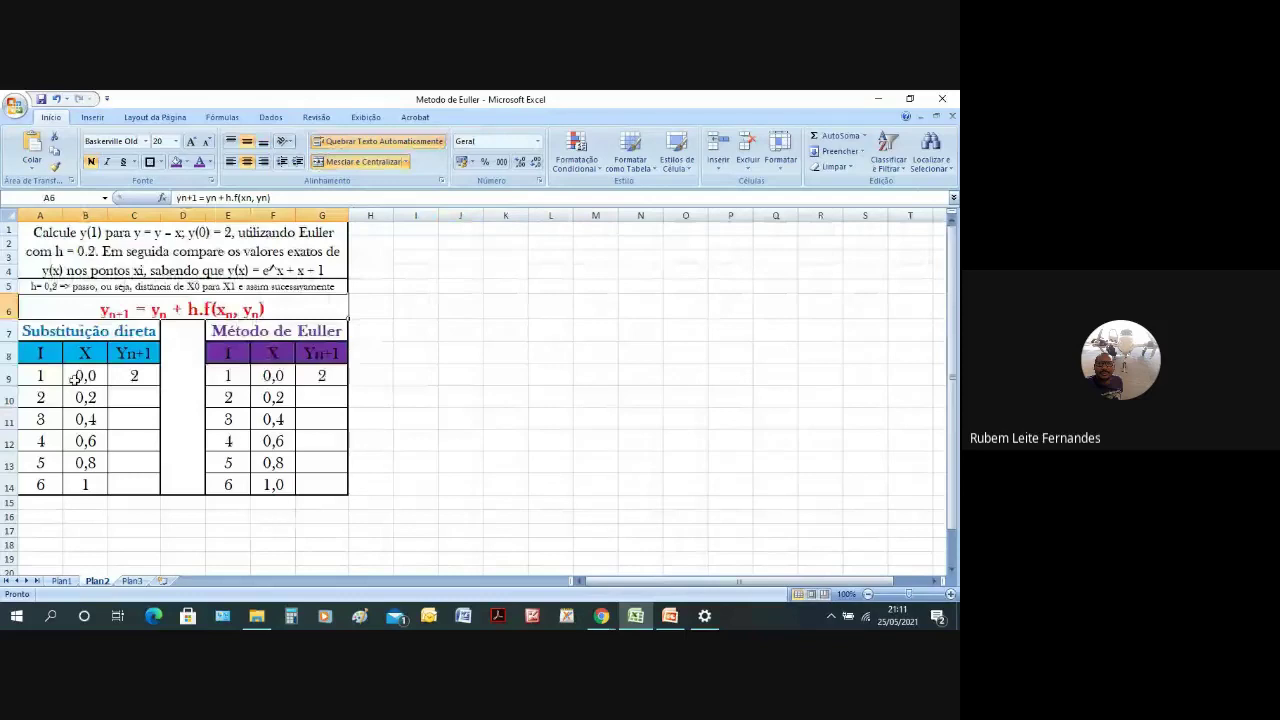
double_click(41, 332)
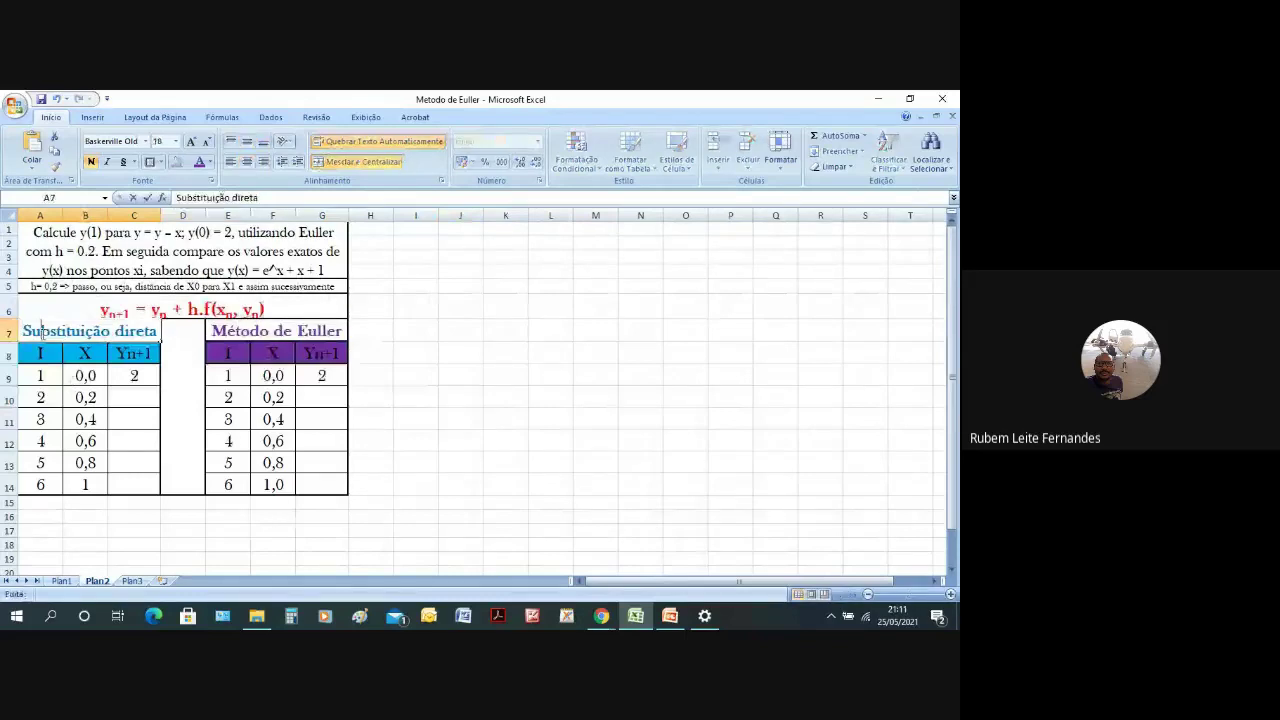
key(Return)
click(85, 376)
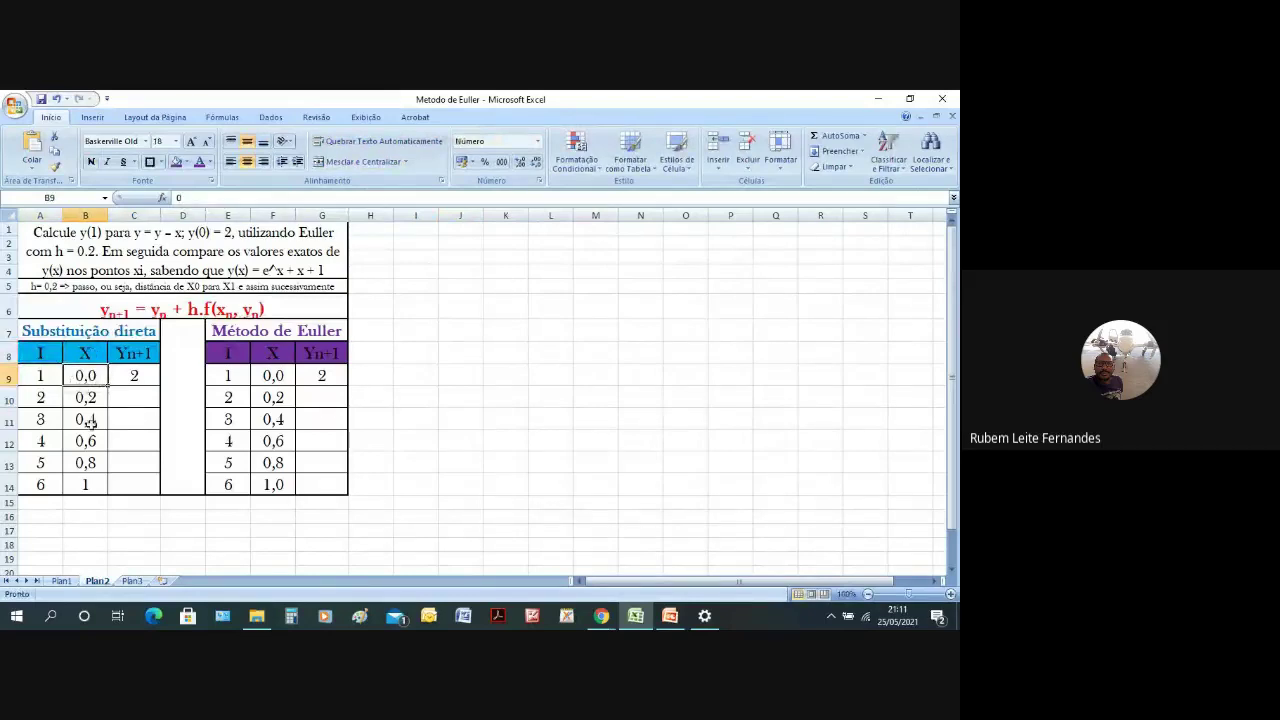
click(134, 372)
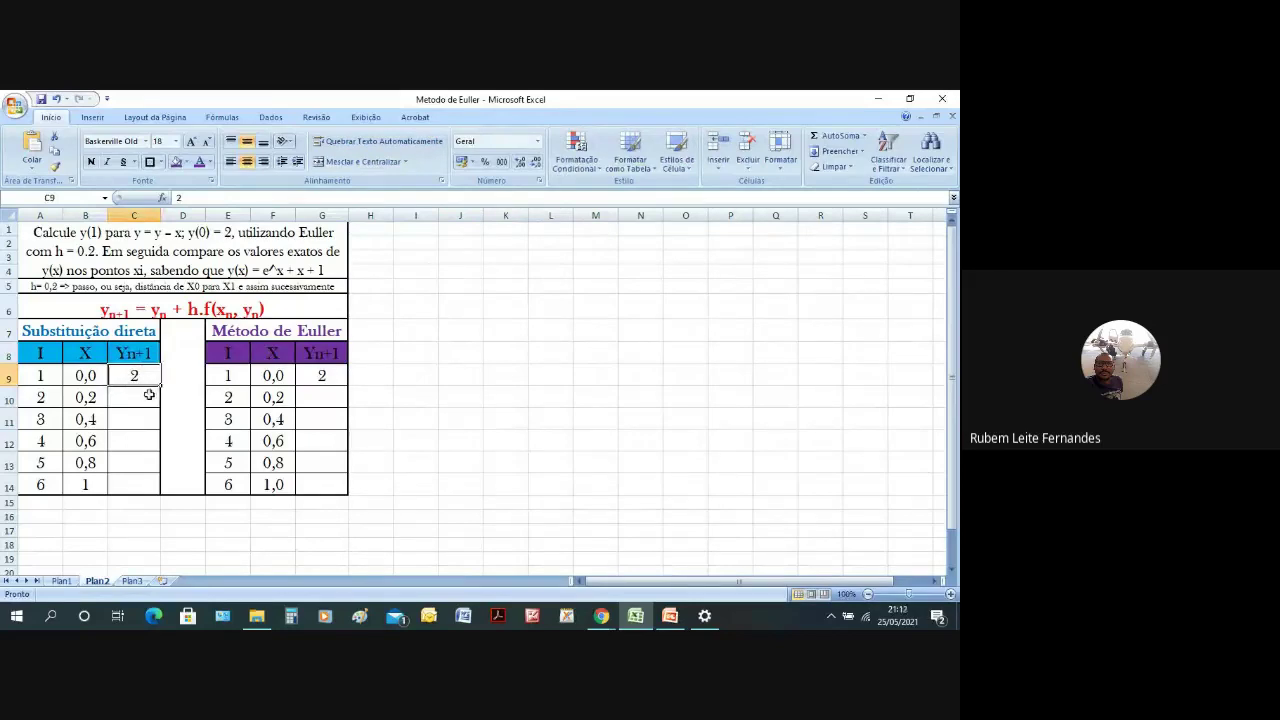
Start the direct-substitution expression in C10 with (2,718281828)^.
click(148, 395)
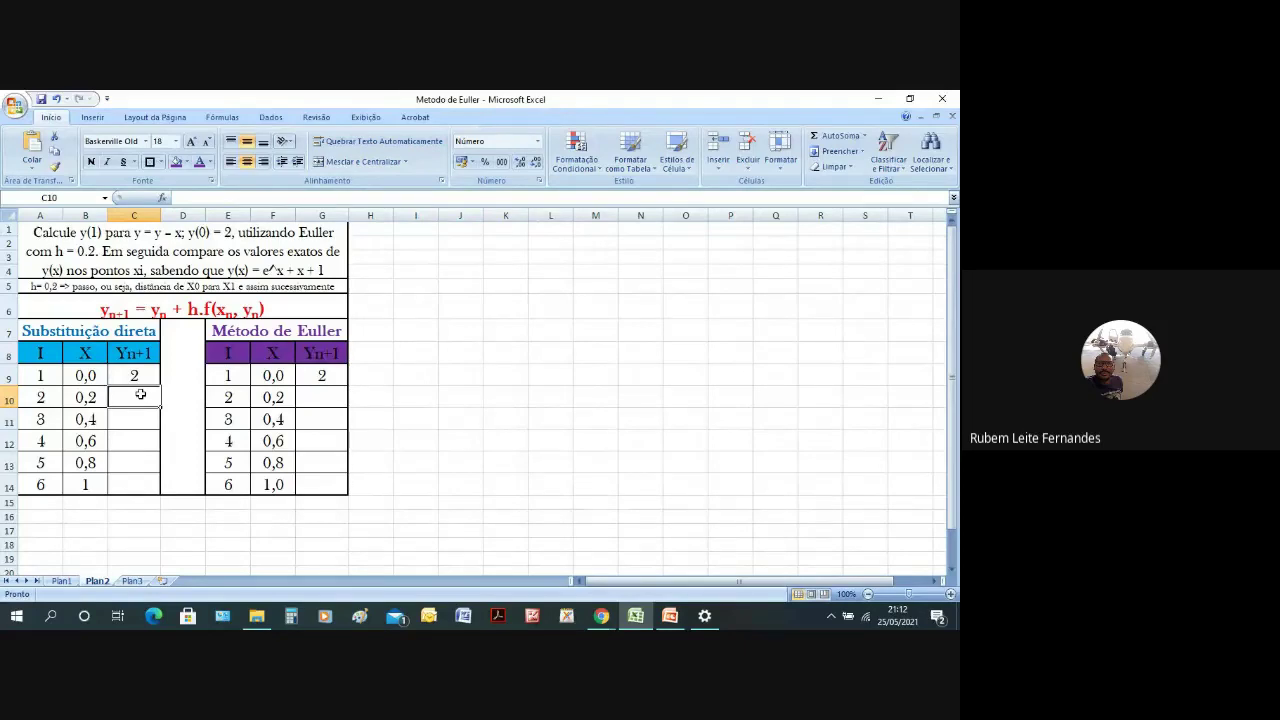
click(222, 198)
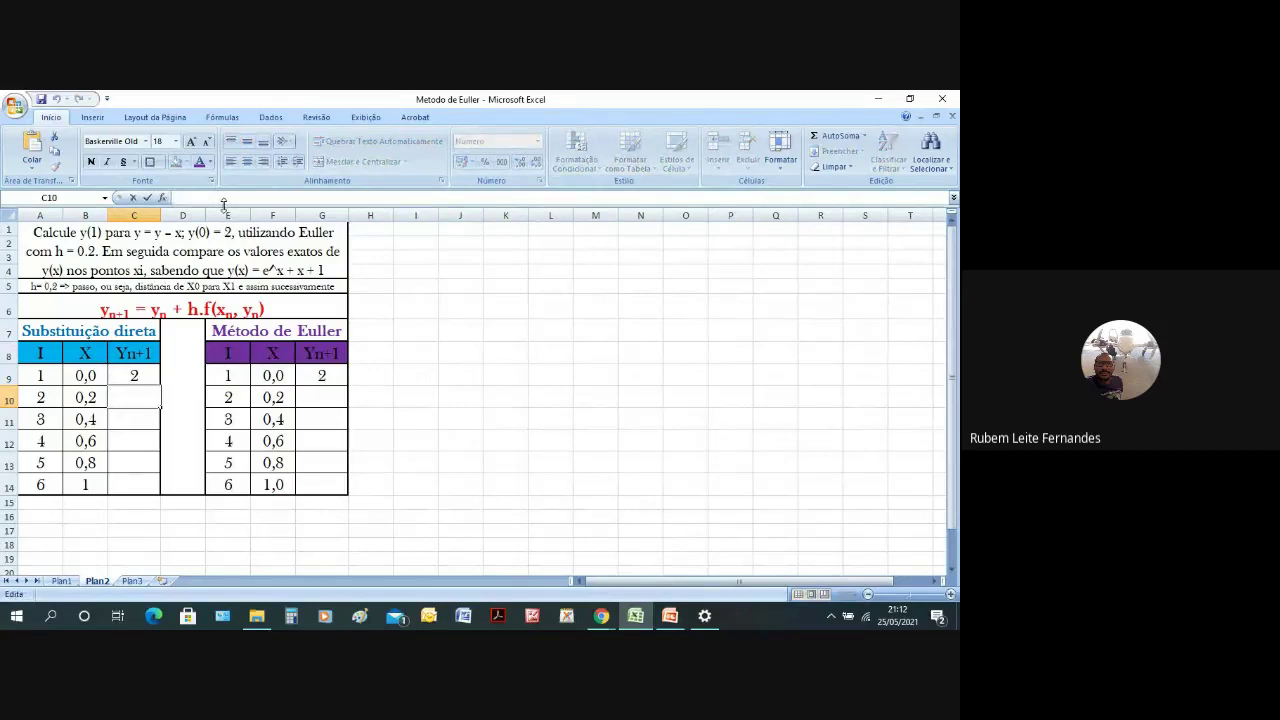
text((2,718281828)
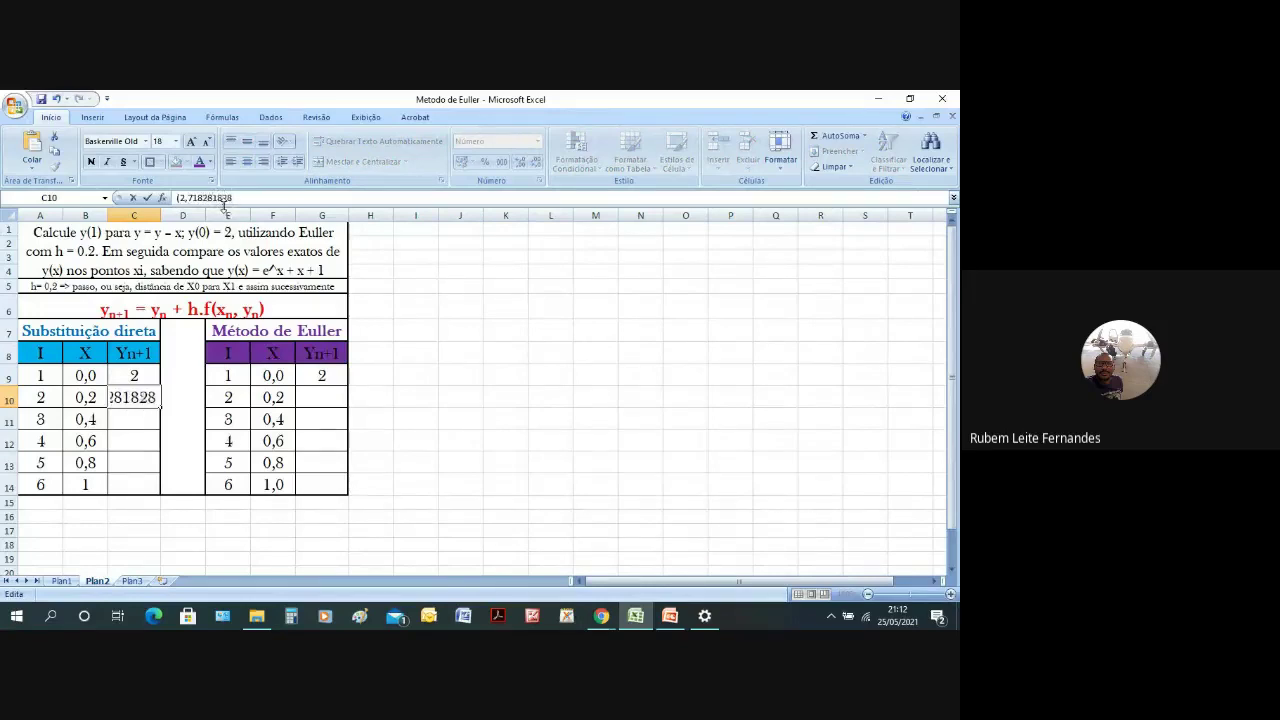
text()^)
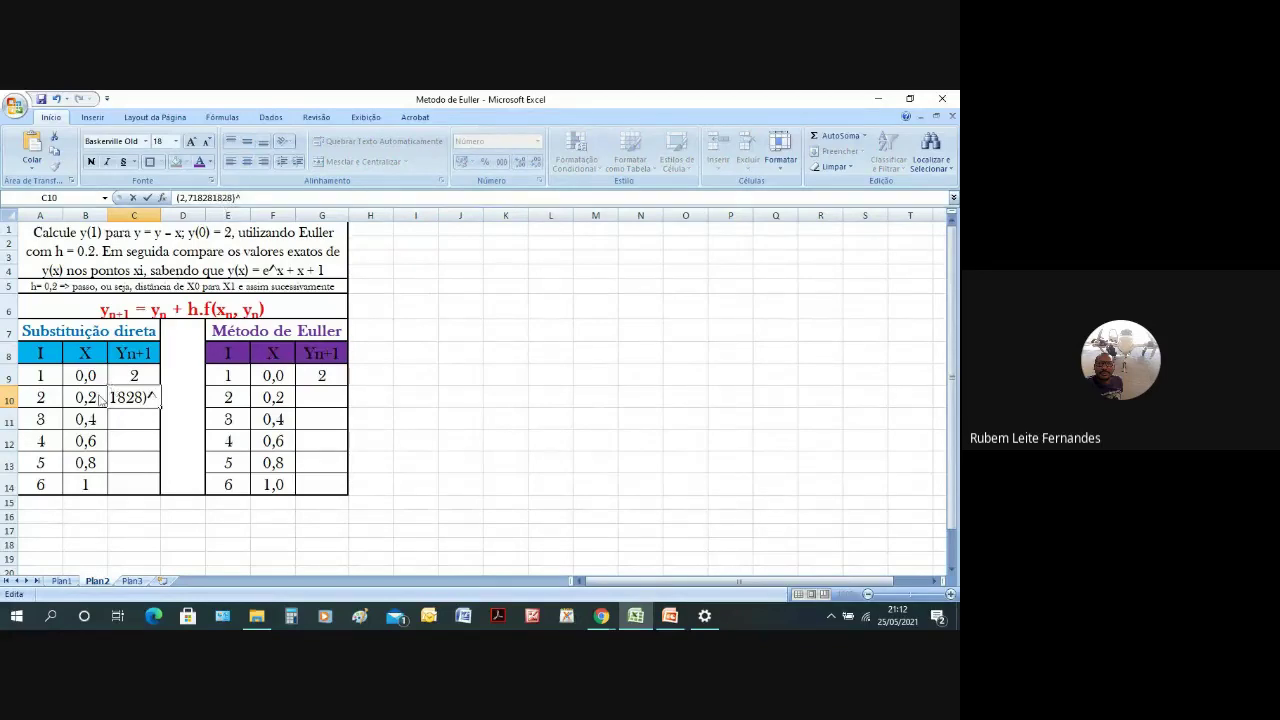
Try to reference the x value in B10 as the exponent of the expression in C10.
click(91, 397)
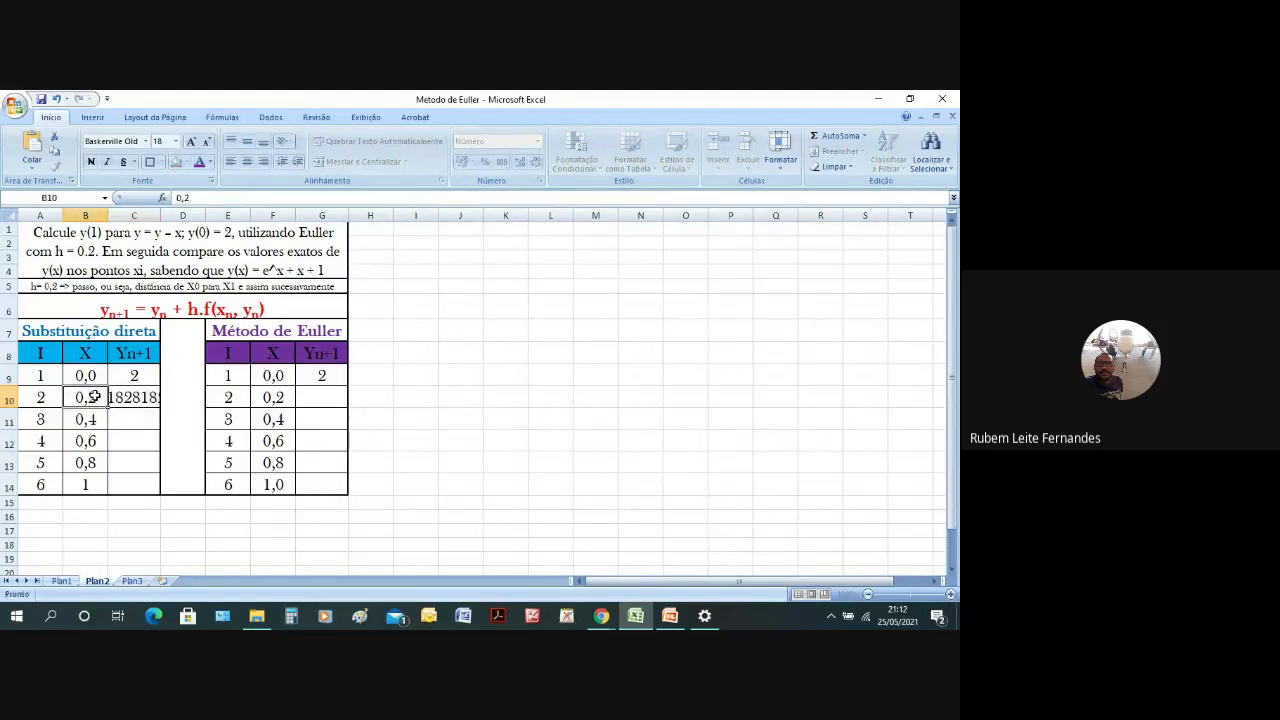
click(131, 399)
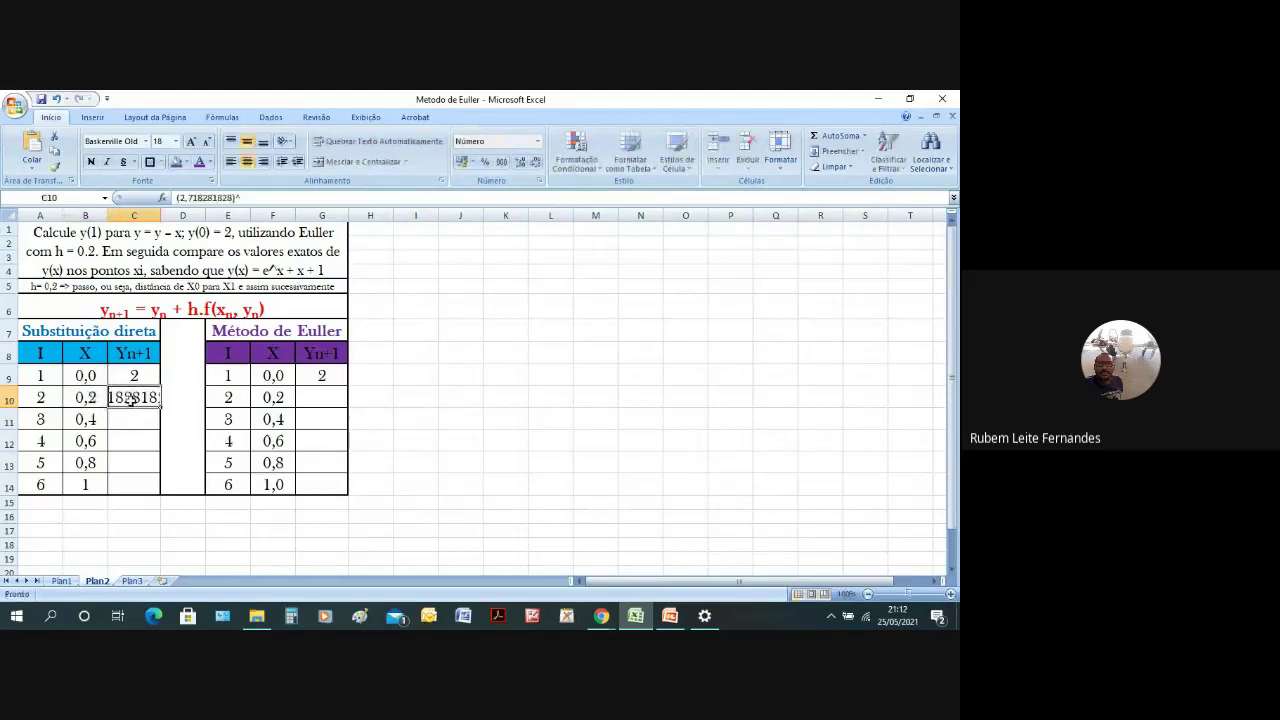
click(256, 198)
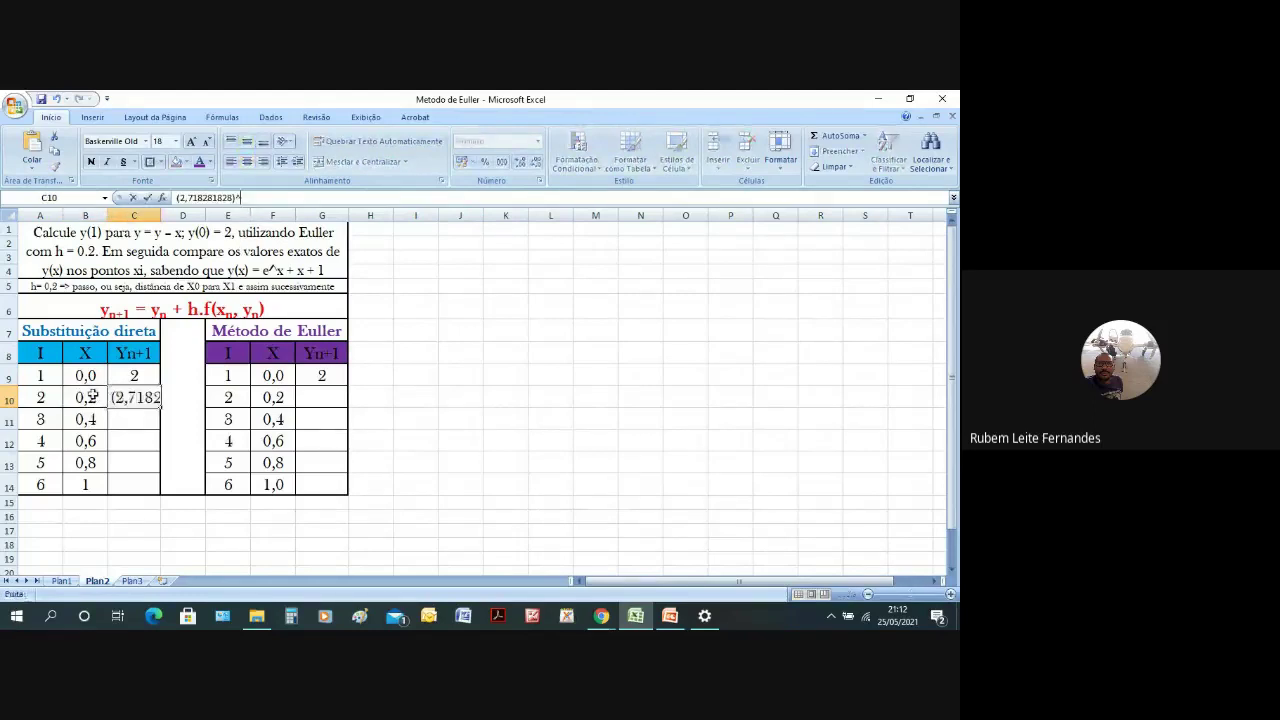
click(90, 397)
double_click(135, 400)
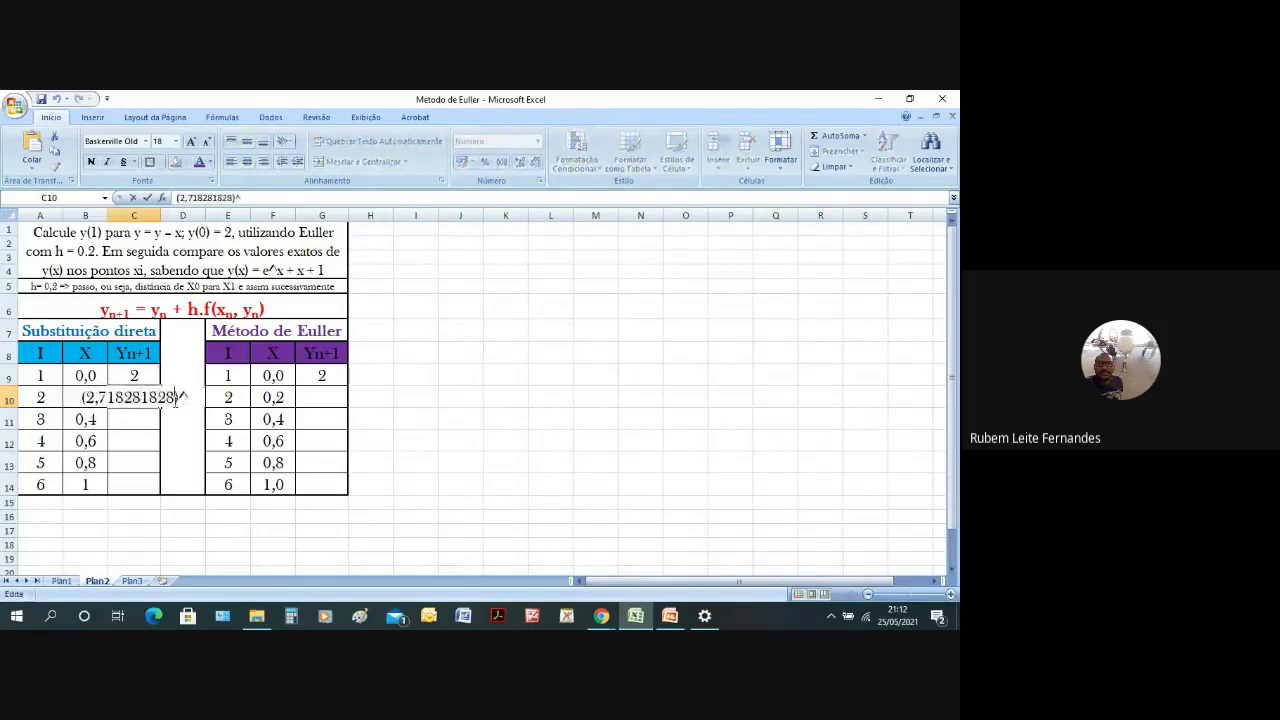
click(80, 420)
Complete the expression in C10 as (2,718281828)^0,2 + 0,2 + 1.
click(114, 398)
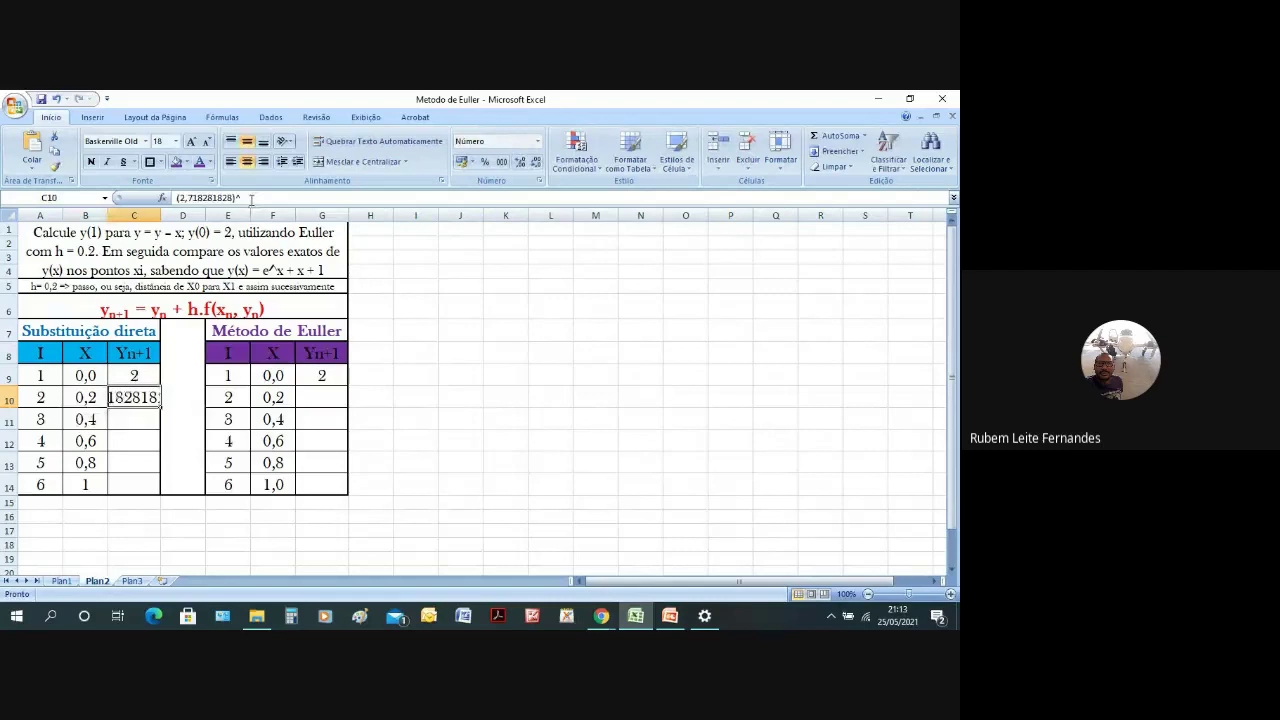
click(251, 198)
text(0,2)
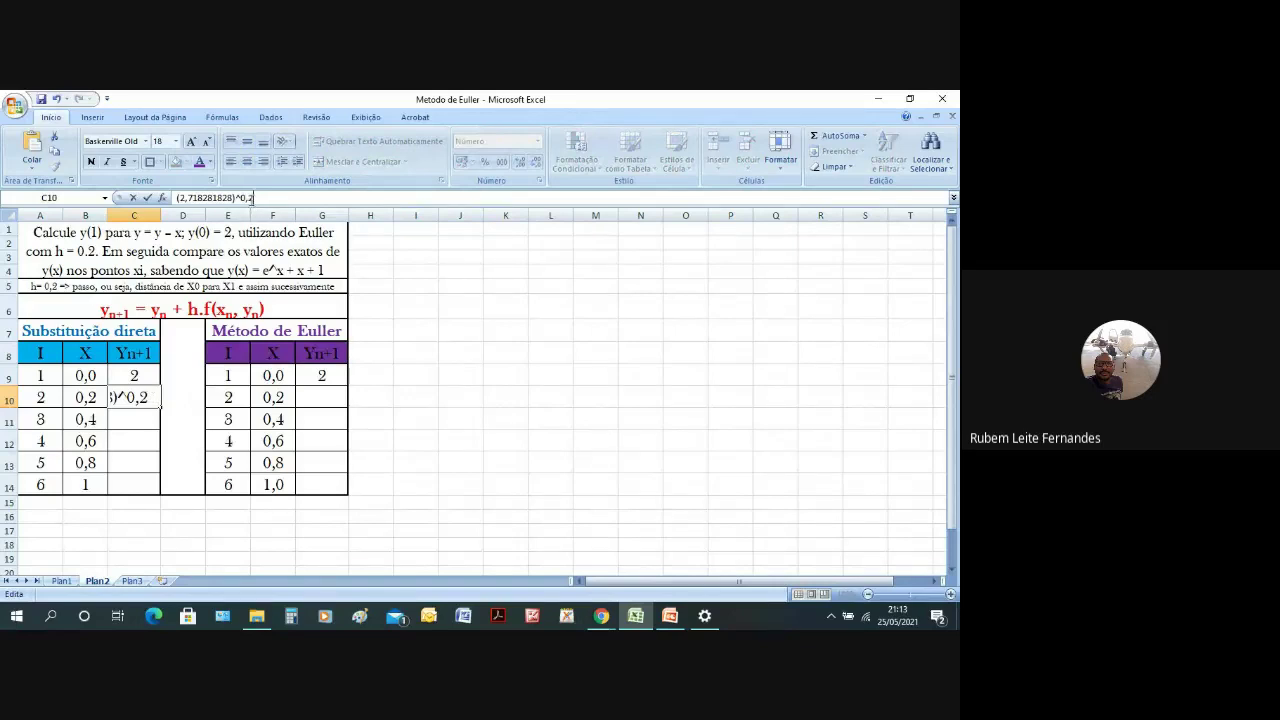
text(+ 0,2 + 1)
key(Return)
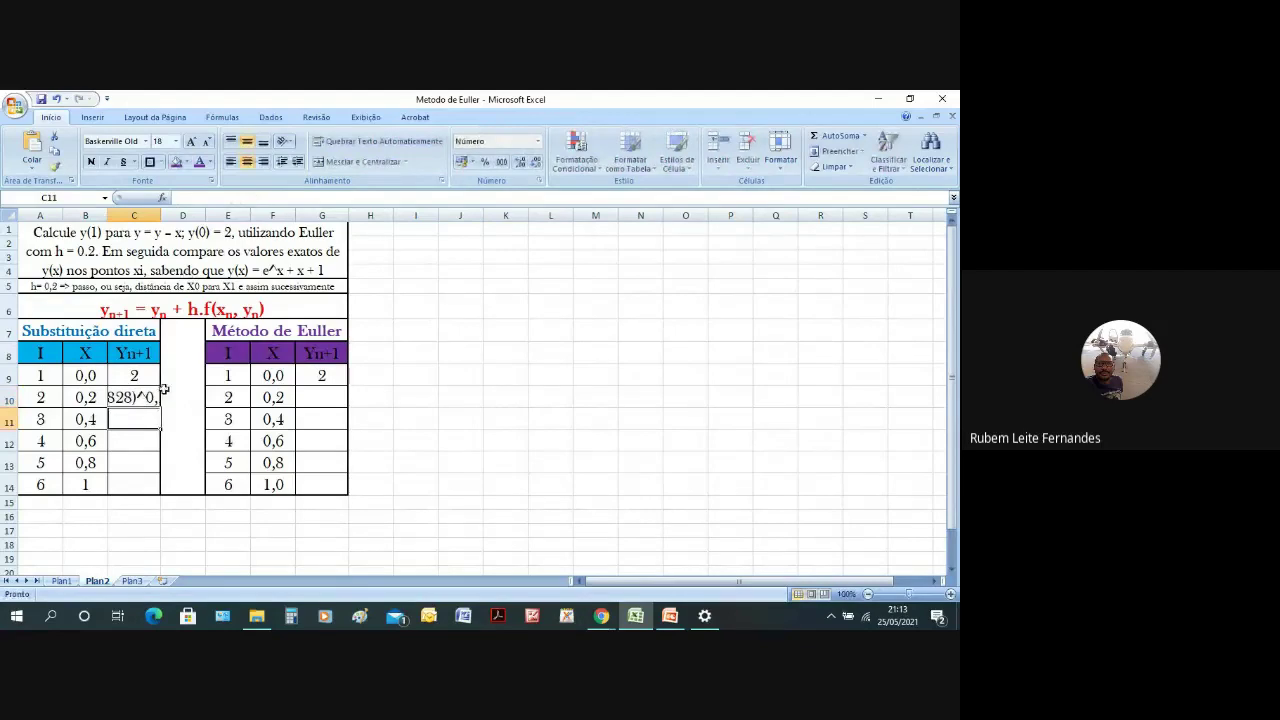
Turn the text expression in C10 into a formula by adding an equals sign at its start.
key(Up)
key(Up)
key(Up)
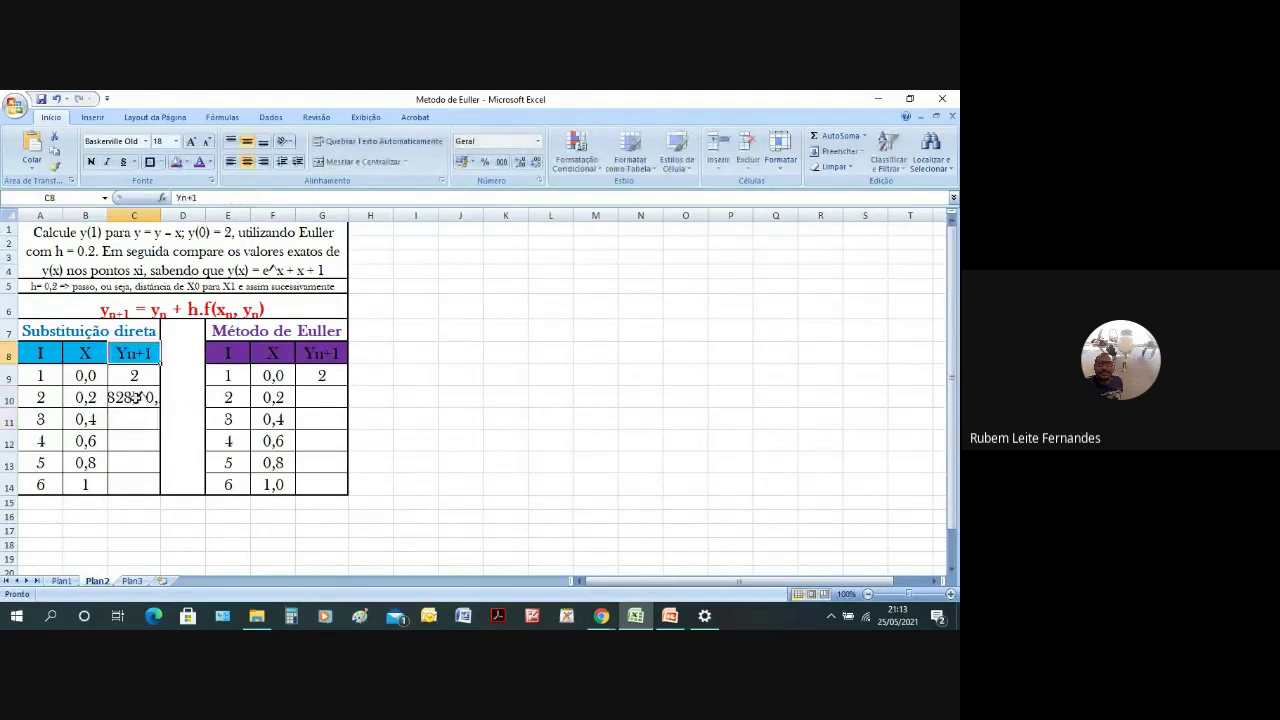
click(134, 397)
click(243, 197)
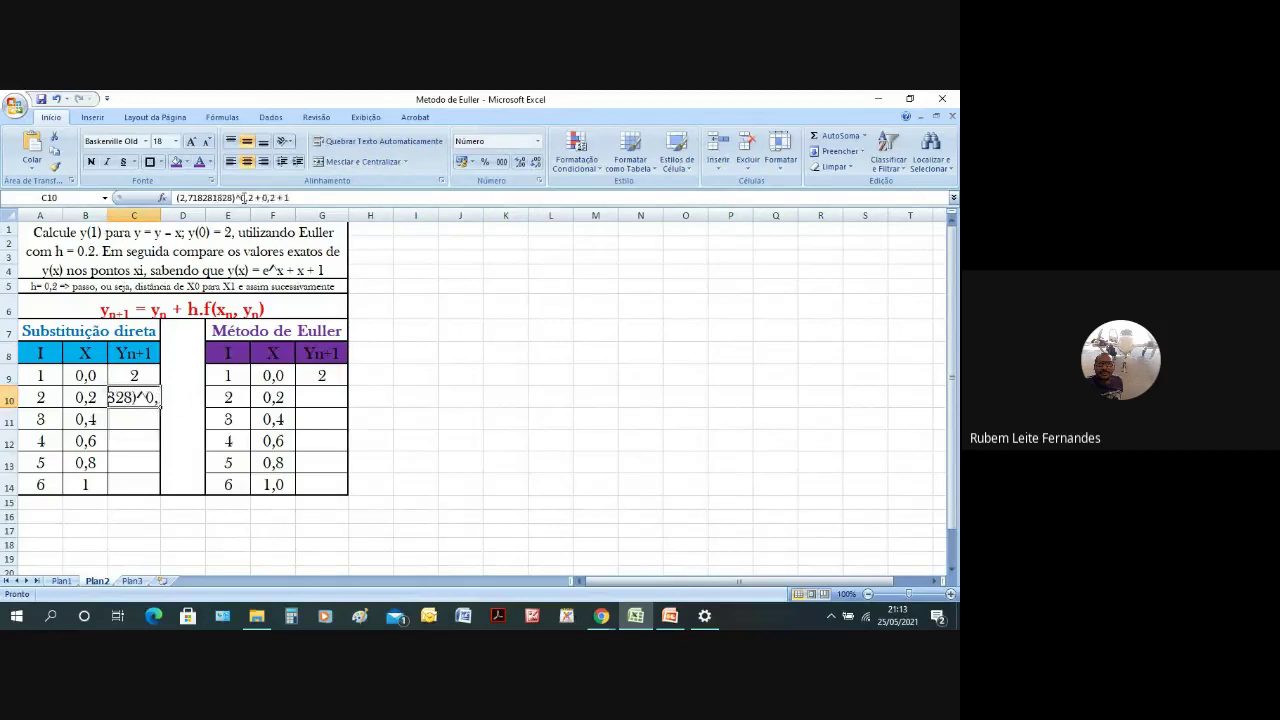
click(177, 197)
text(=)
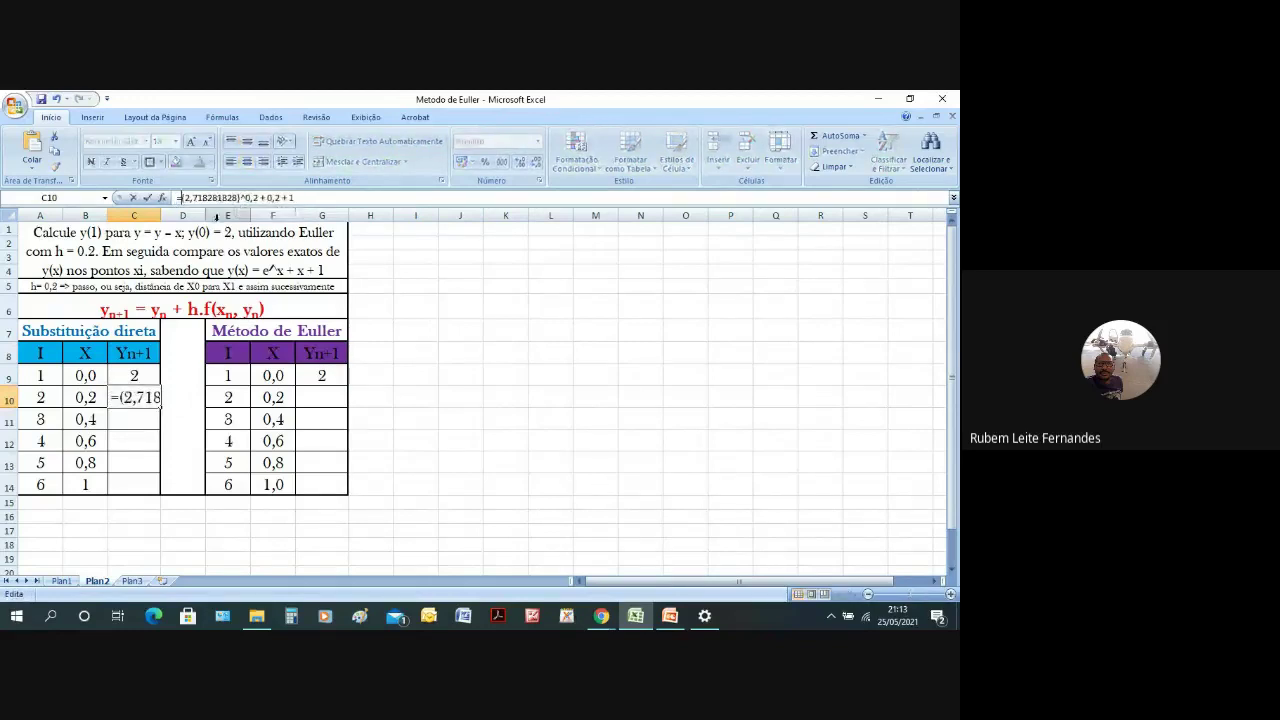
Replace both 0,2 constants in the C10 formula with references to B10, giving =(2,718281828)^B10 + B10 + 1.
click(248, 197)
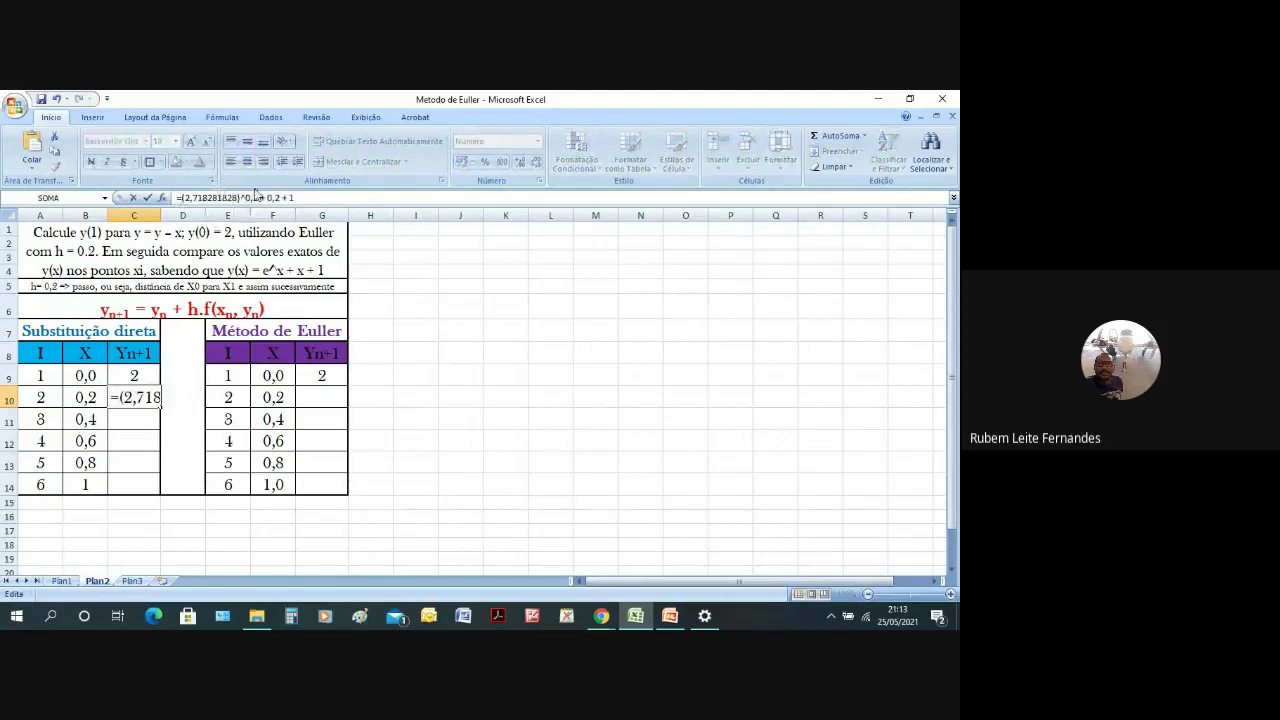
key(BackSpace)
key(BackSpace)
key(BackSpace)
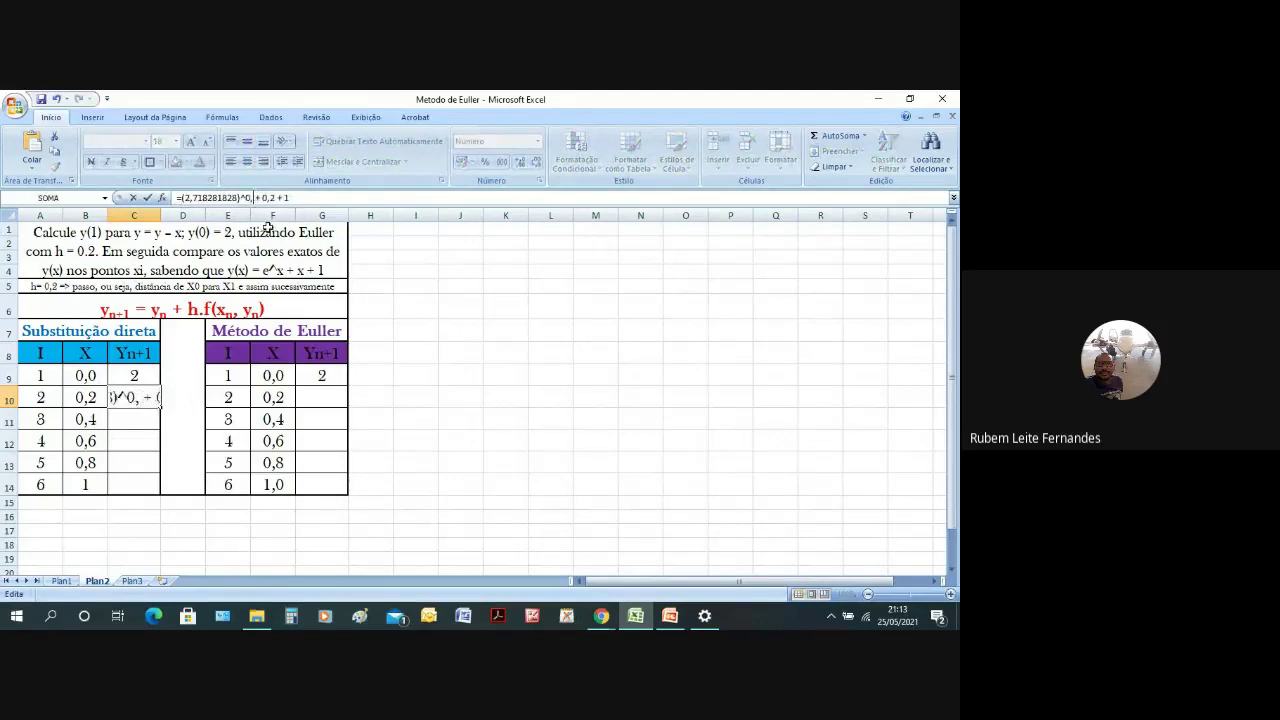
click(85, 397)
click(282, 199)
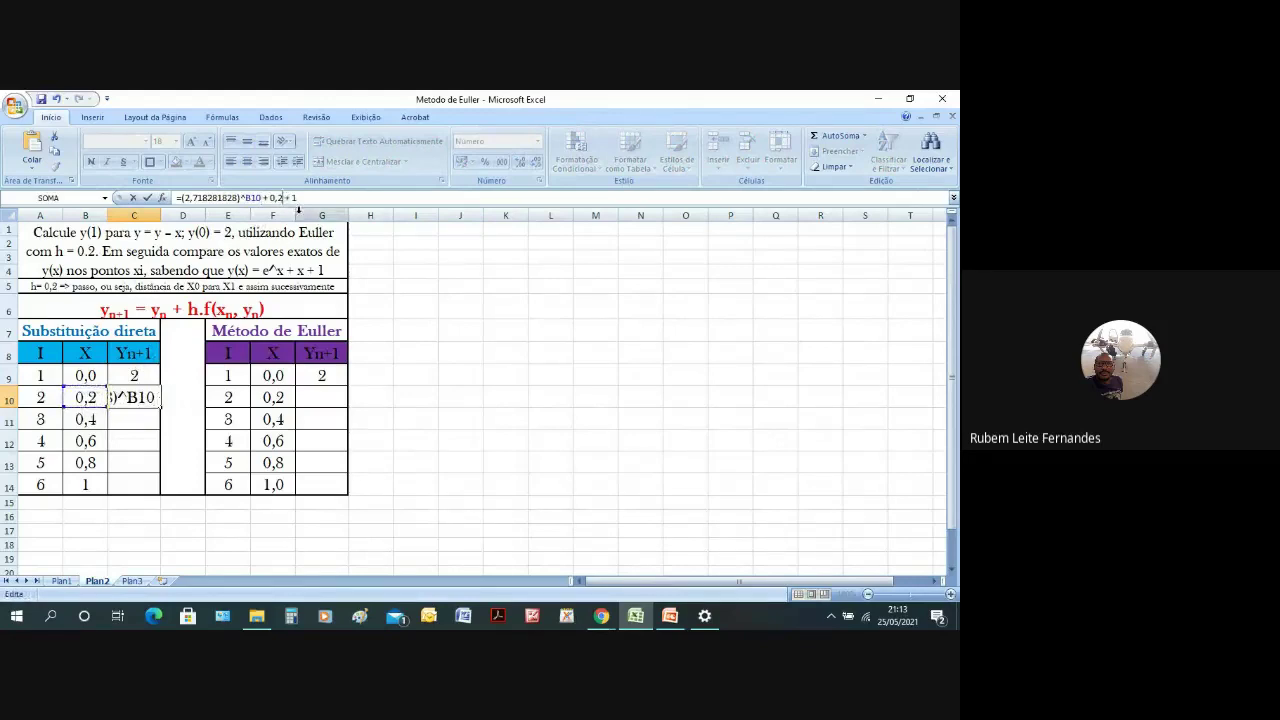
key(BackSpace)
key(BackSpace)
key(BackSpace)
click(85, 399)
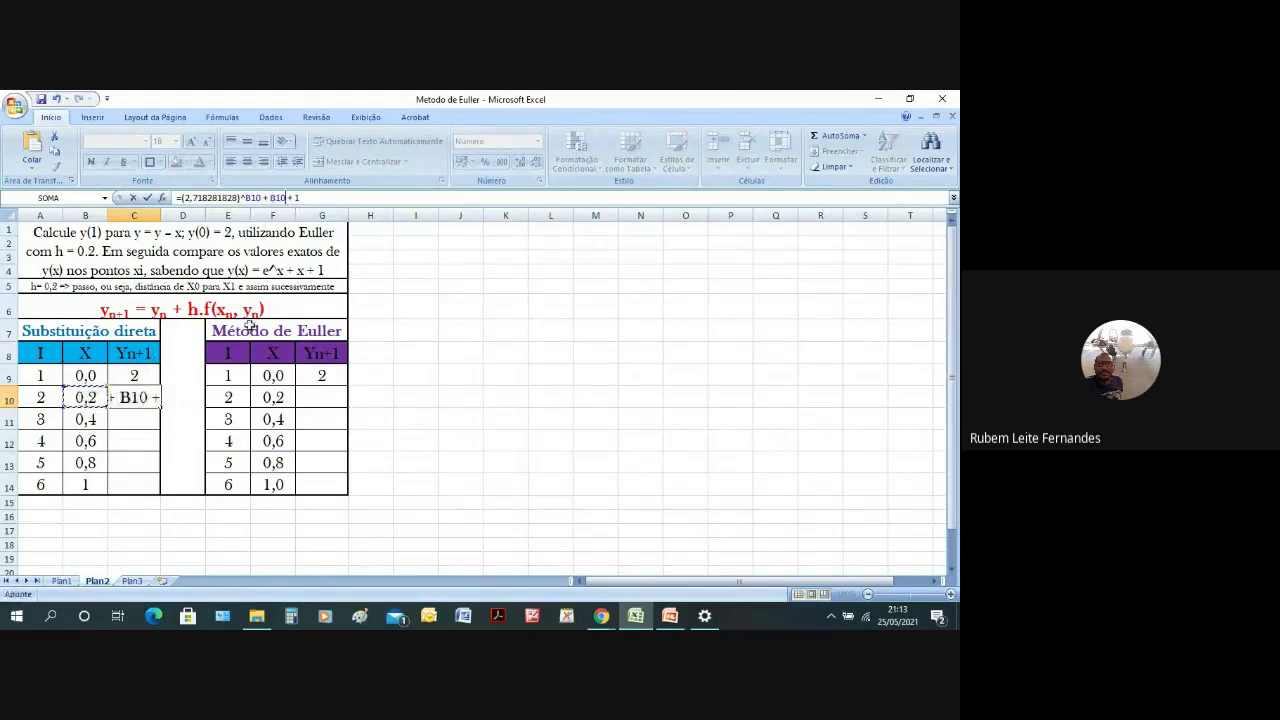
key(Return)
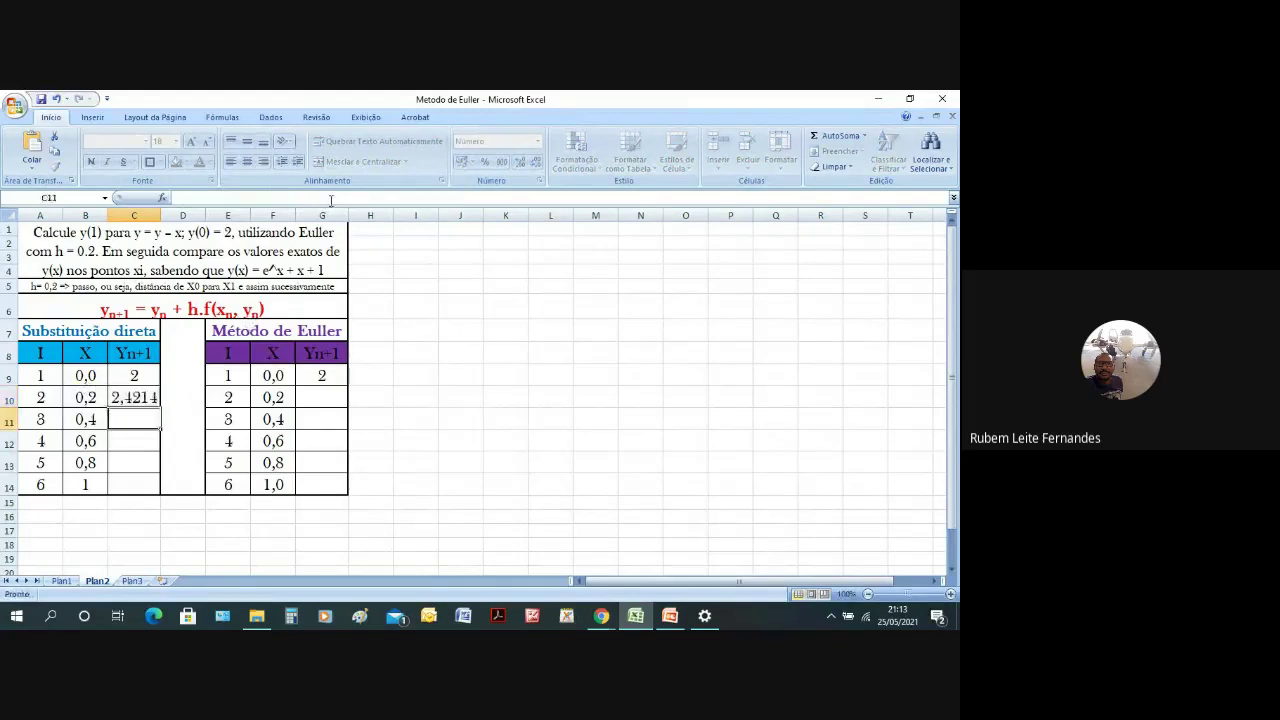
Enclose the exponential term of the C10 formula in parentheses, giving =((2,718281828)^B10) + B10 + 1.
key(Up)
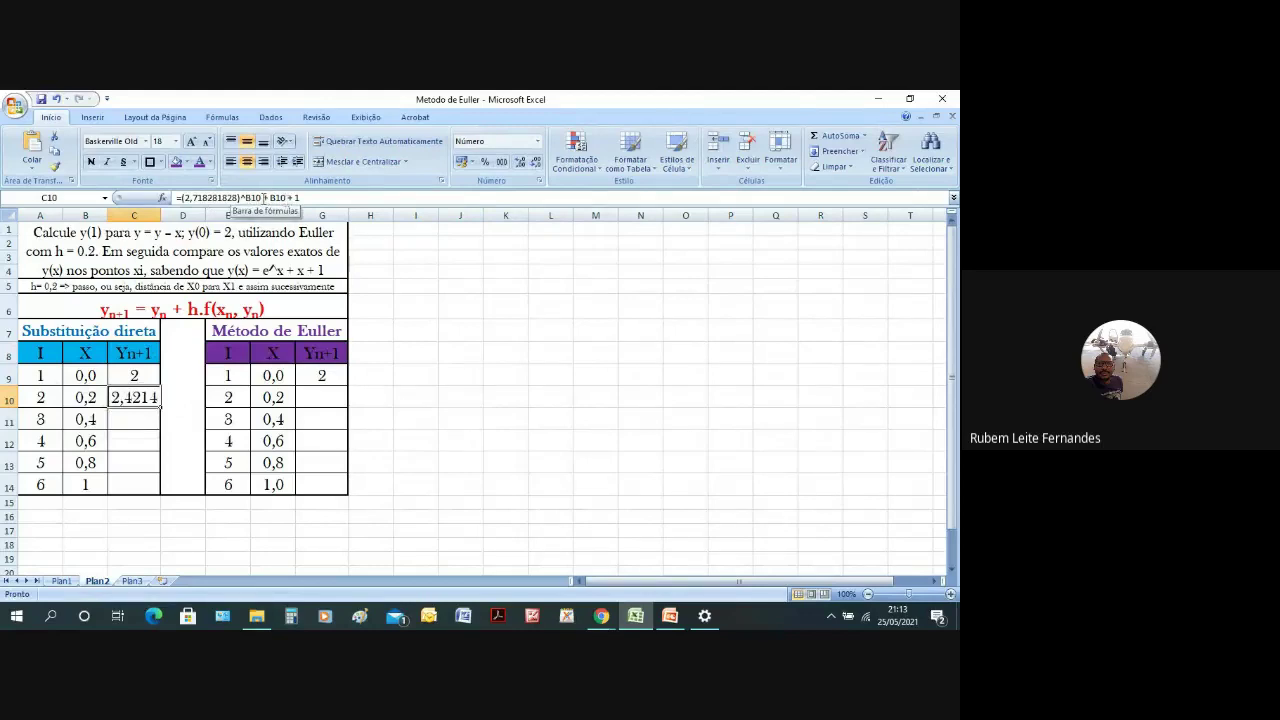
click(265, 198)
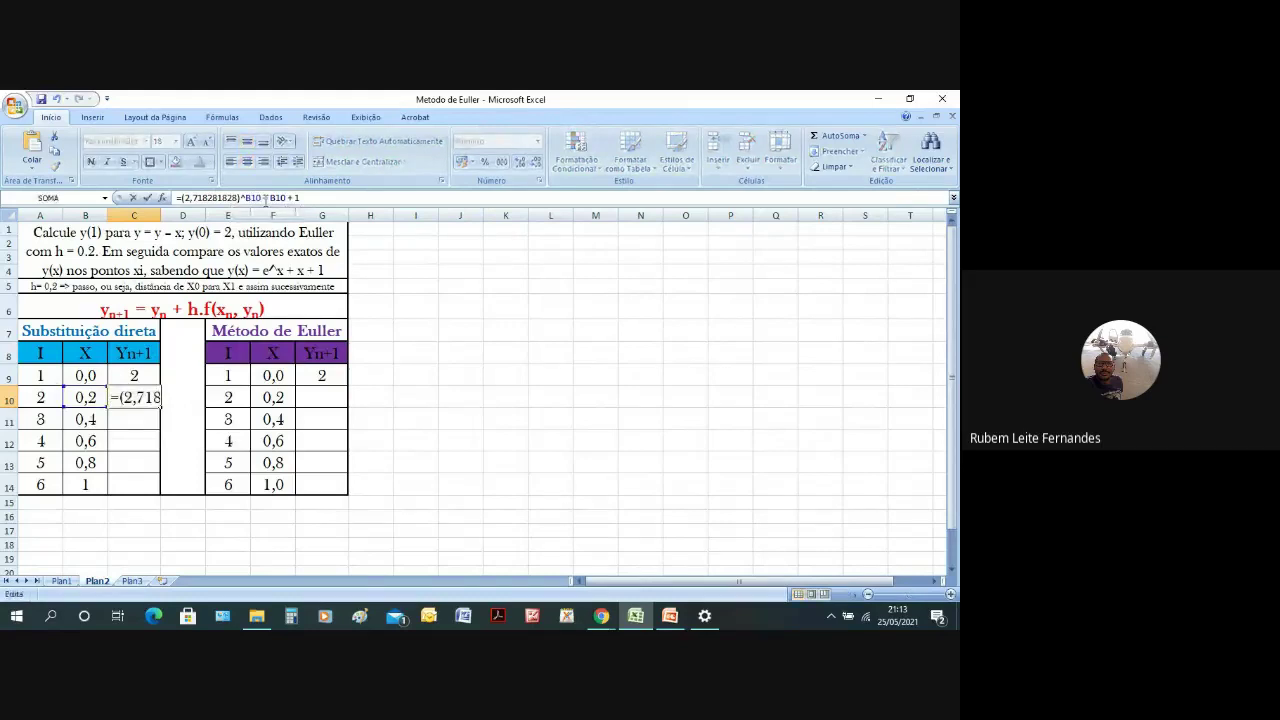
text())
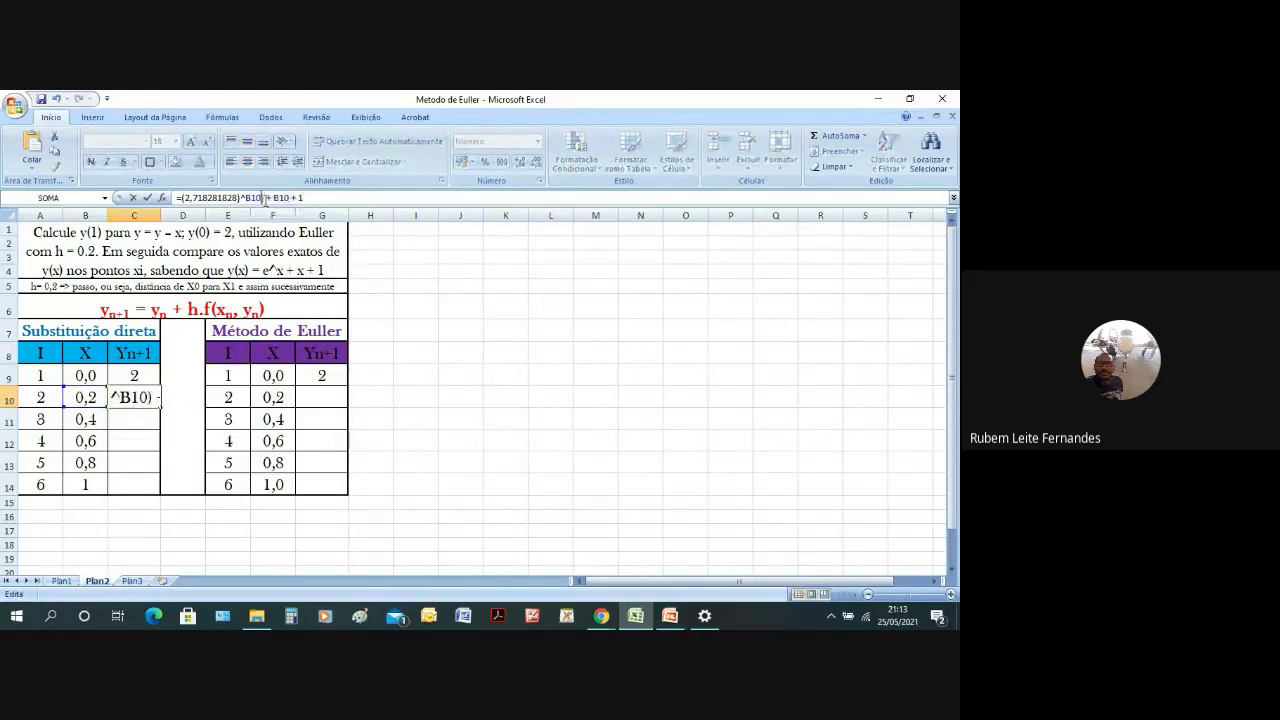
key(Left)
key(Left)
key(Left)
key(Left)
key(Left)
key(Left)
key(Left)
key(Left)
key(Left)
key(Left)
key(Left)
key(Left)
key(Left)
key(Left)
key(Left)
key(Left)
key(Left)
key(Left)
key(Return)
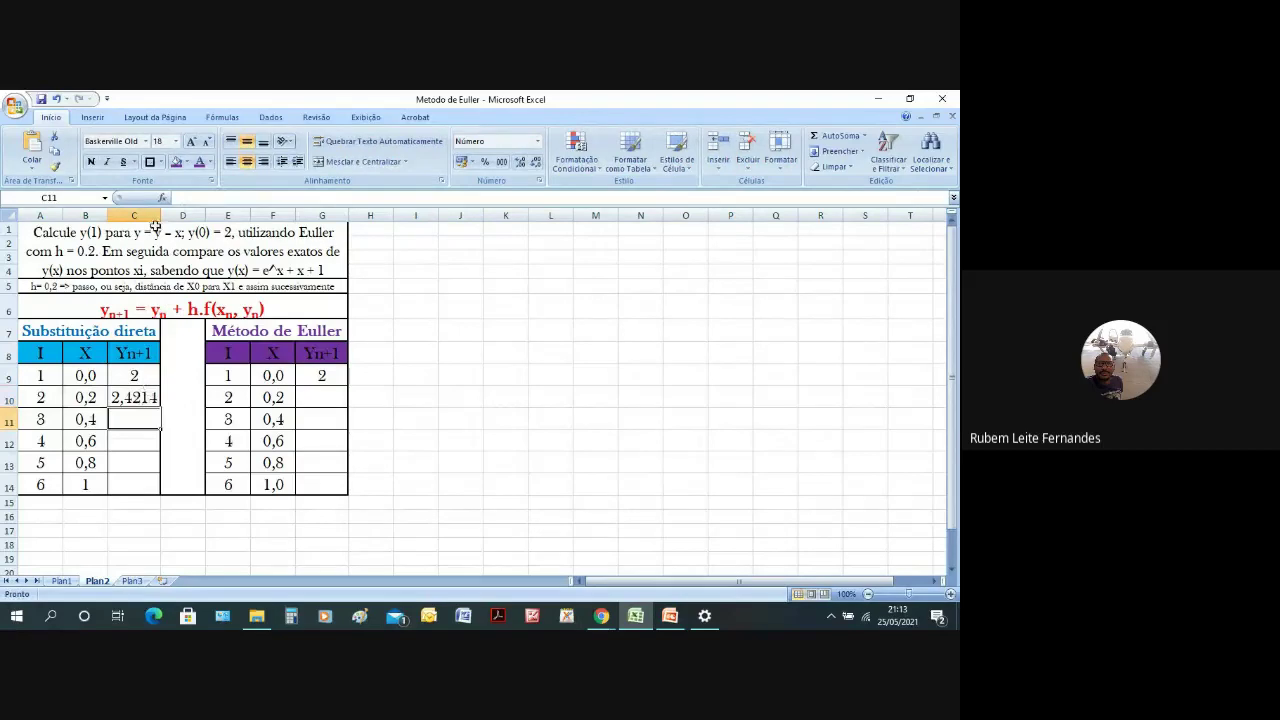
Fill the C10 formula down through C14 and select C14 to check its copied formula.
click(130, 397)
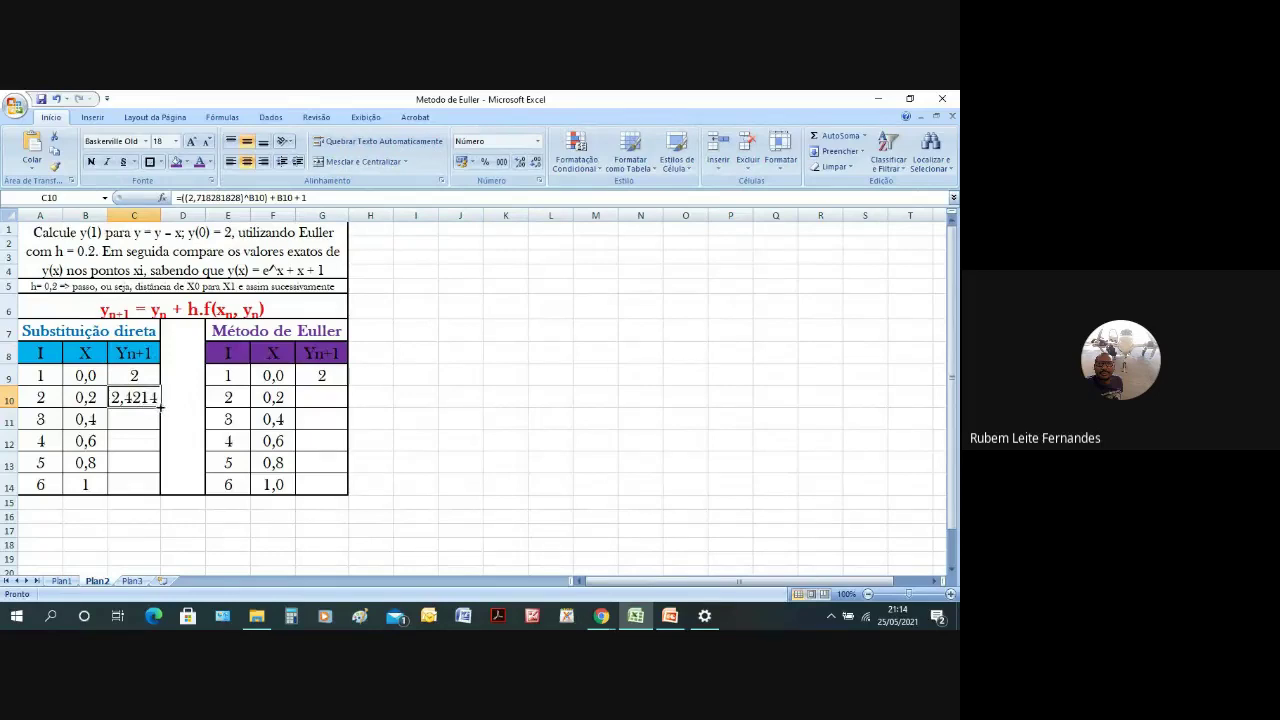
drag(160, 403, 160, 494)
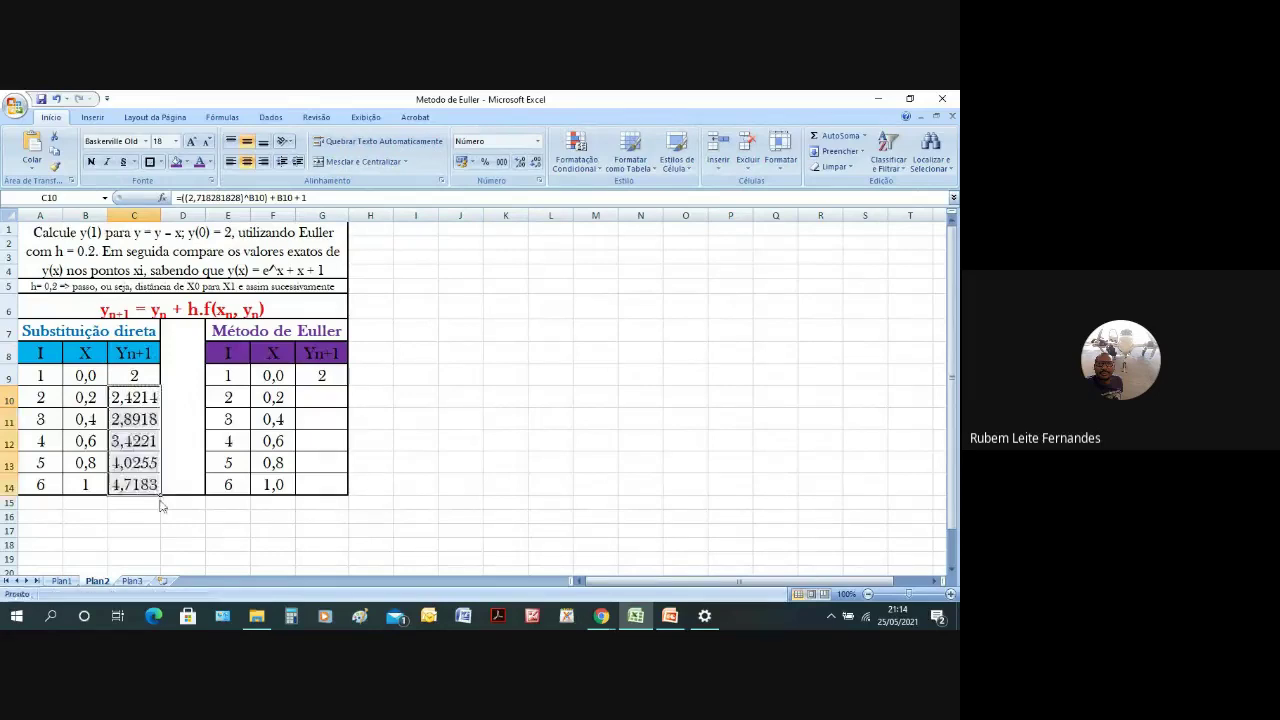
click(138, 485)
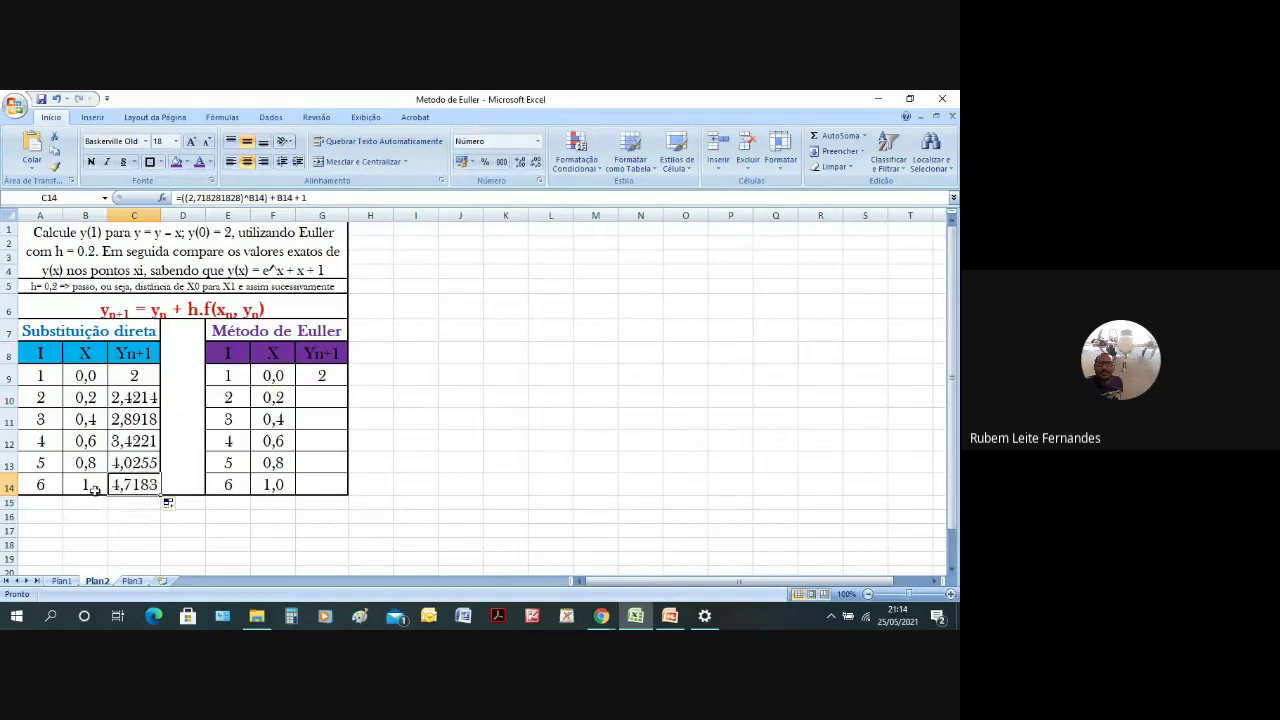
Start the Euler formula in G10 with =G9+F10, adding the F10 step value to the initial Y in G9.
click(319, 376)
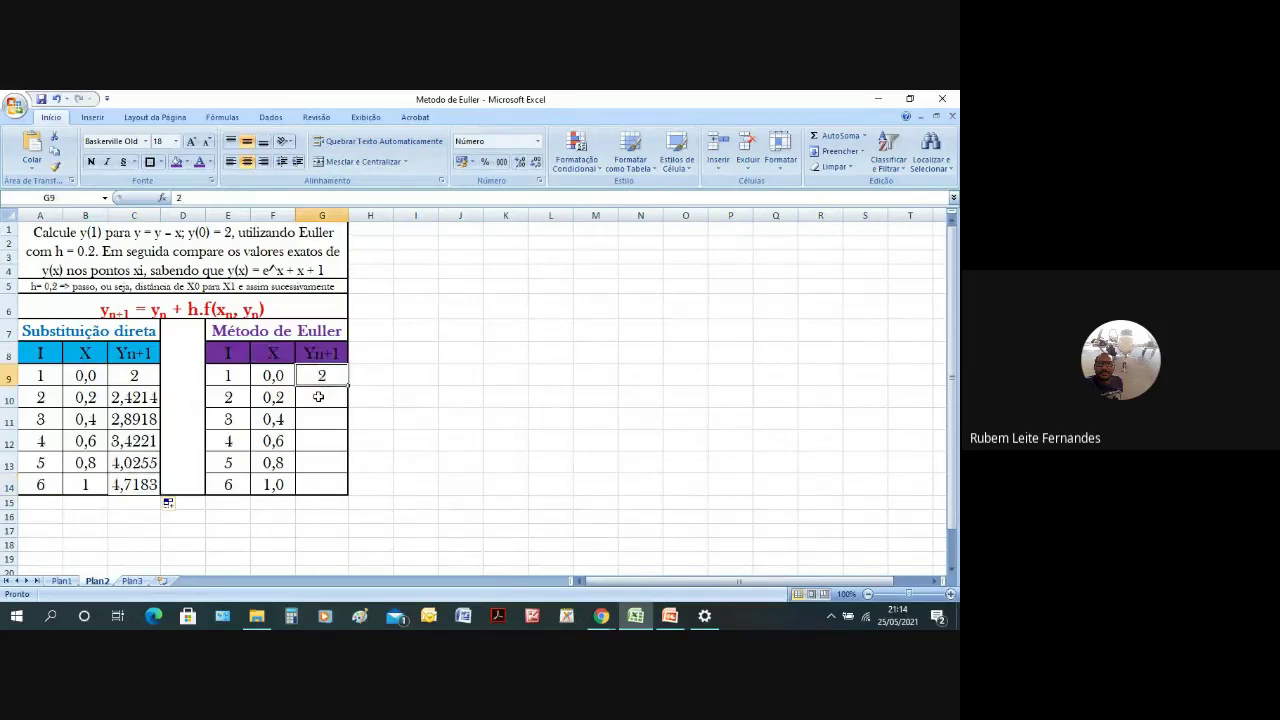
click(318, 397)
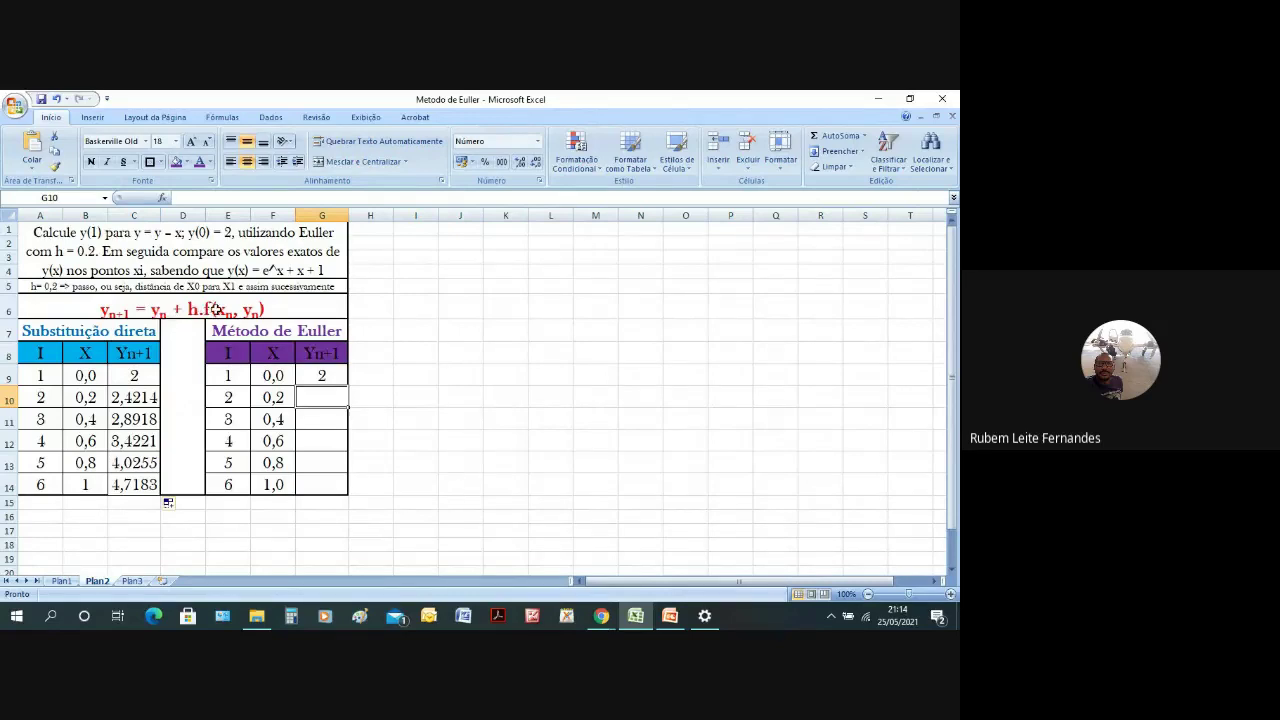
click(291, 197)
text(=)
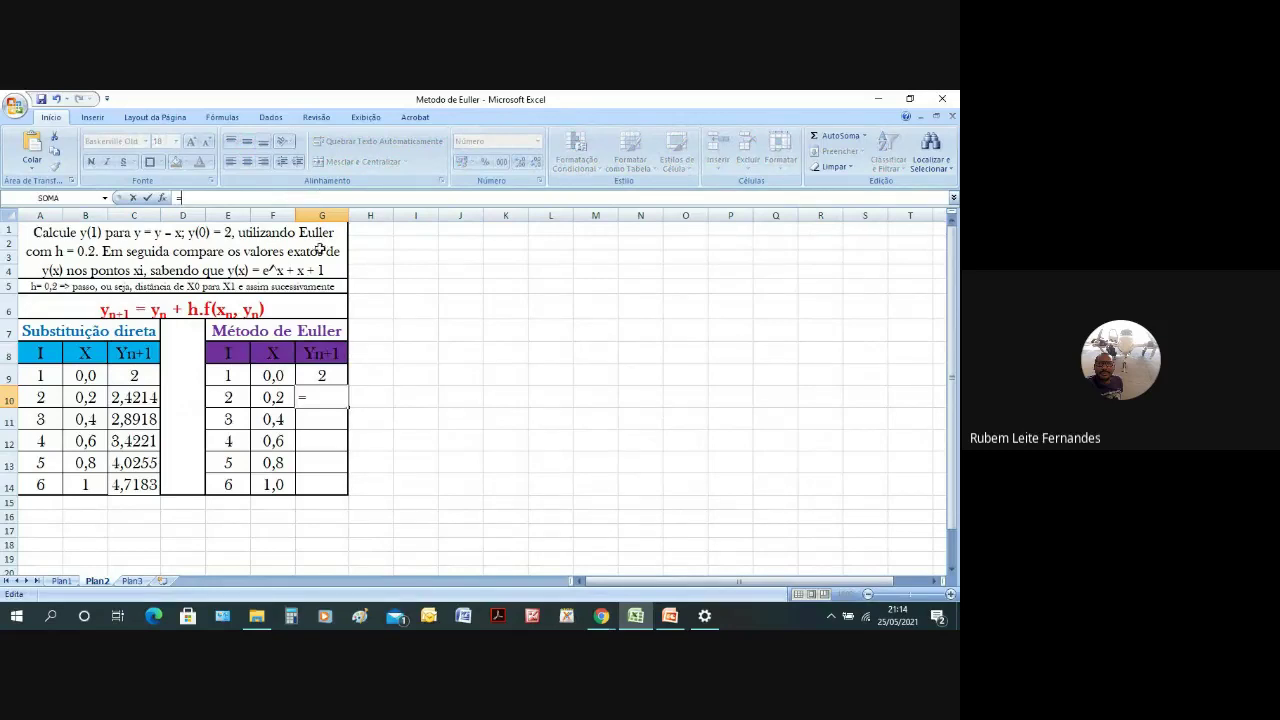
click(321, 375)
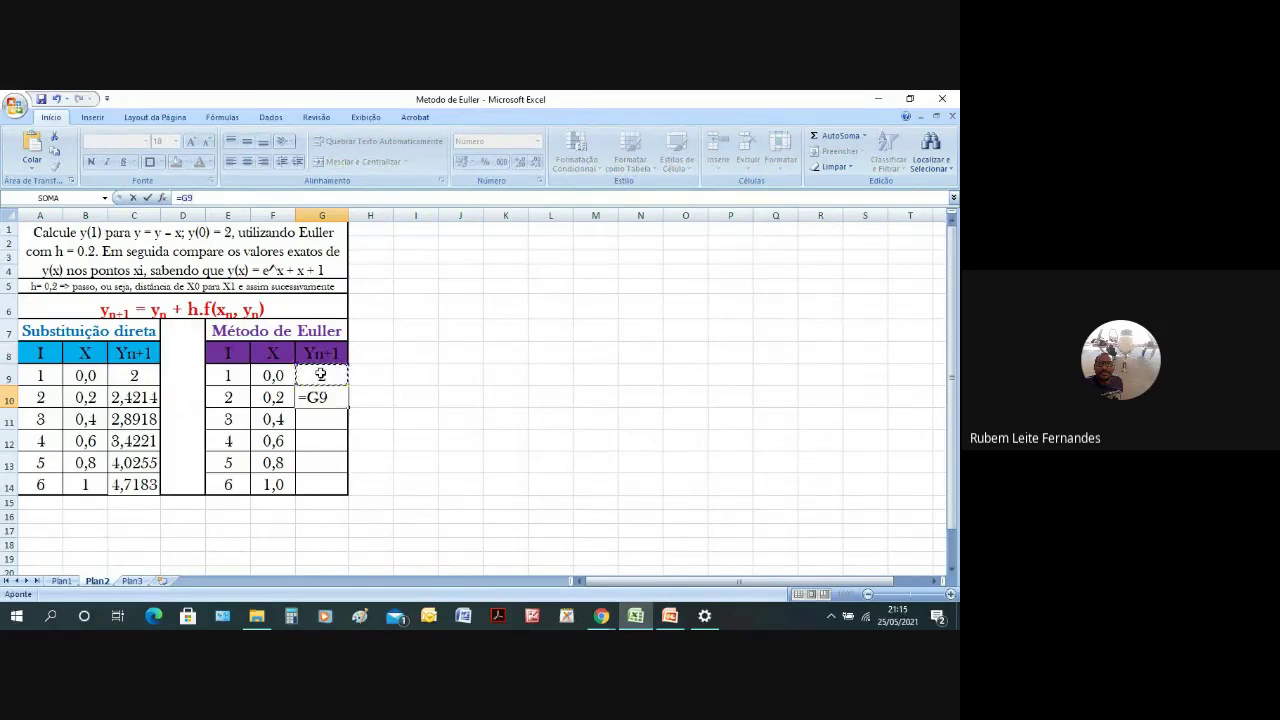
text(+)
click(274, 397)
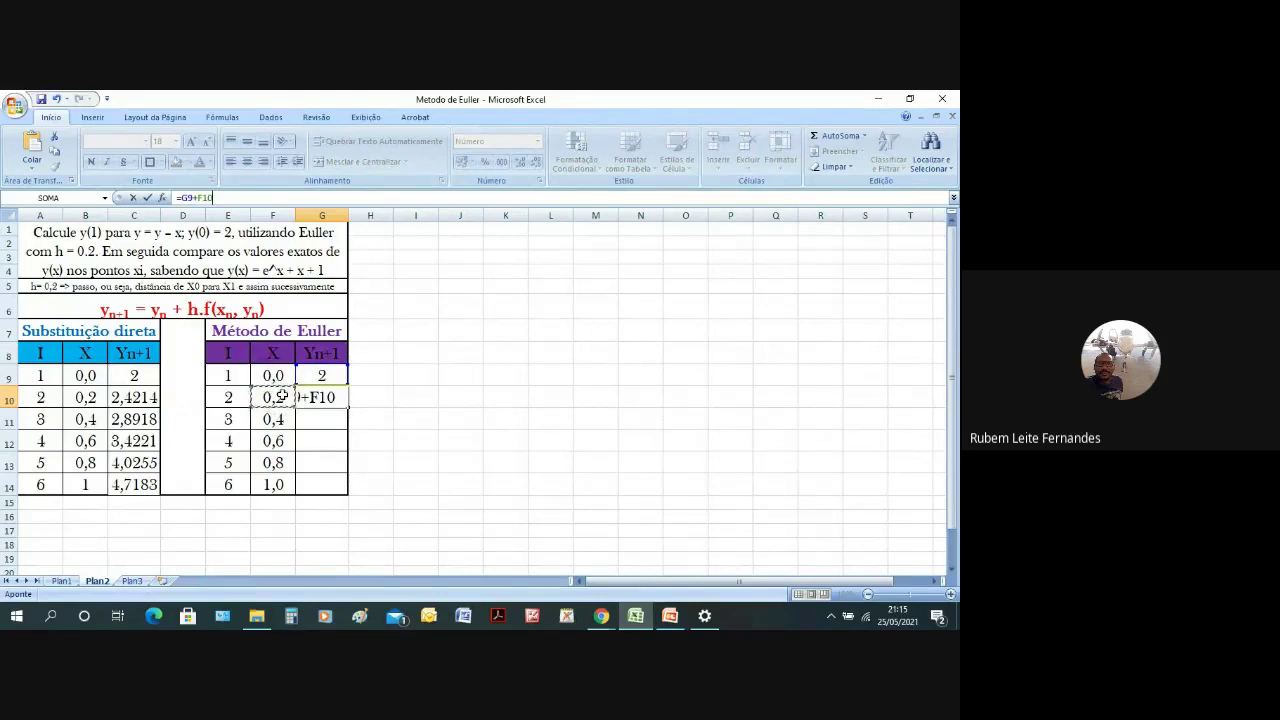
Complete the G10 formula as =G9+F10*(G9-F90), accepting the proposed closing-parenthesis correction.
text(*()
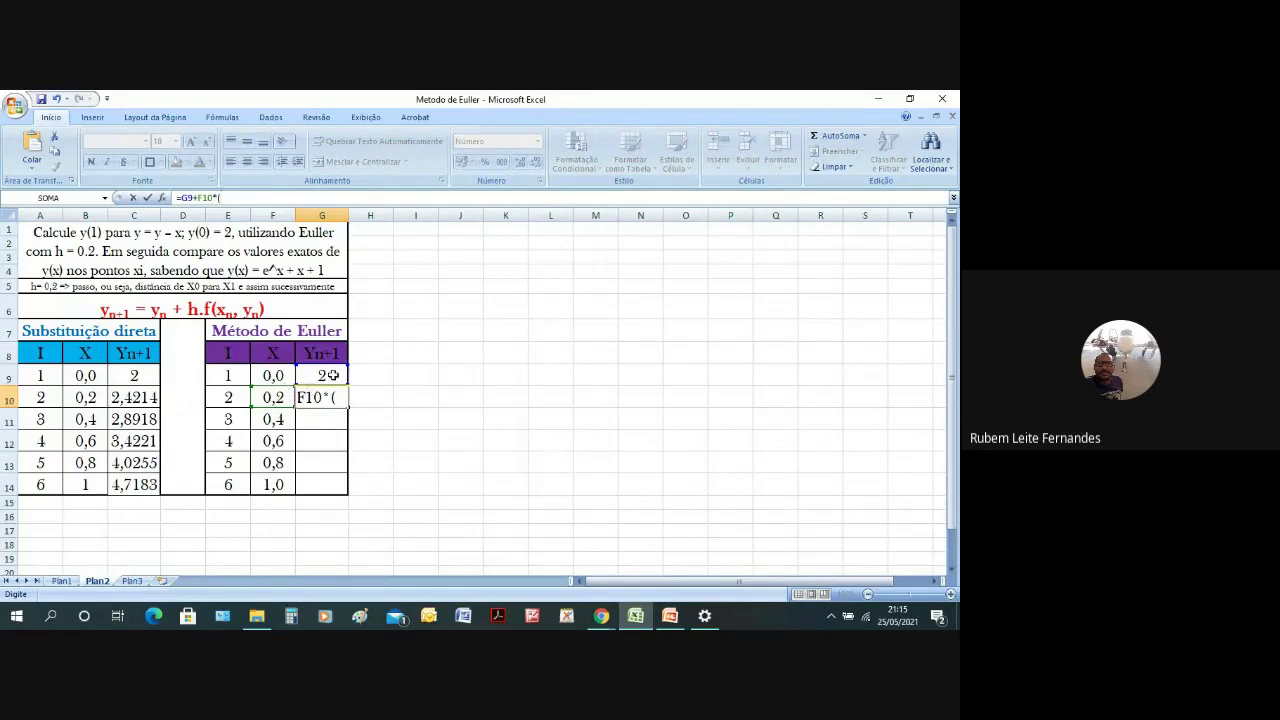
click(330, 375)
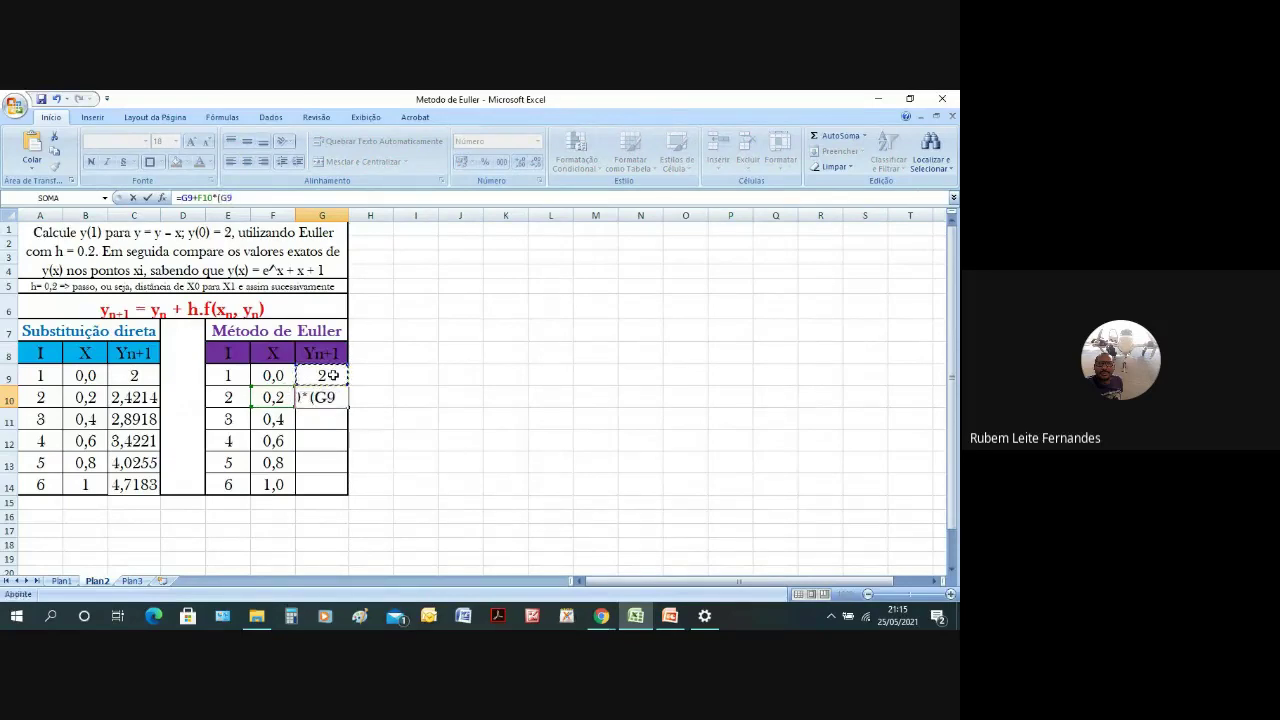
text(-)
click(273, 375)
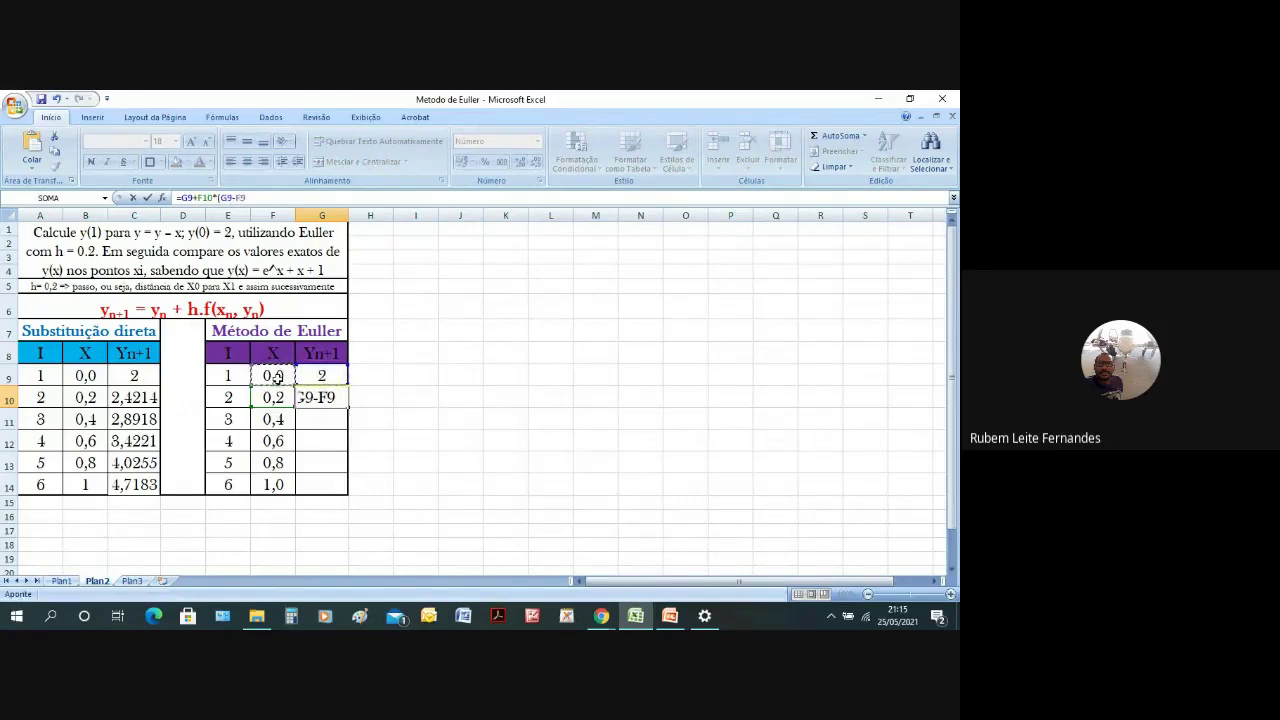
text(0)
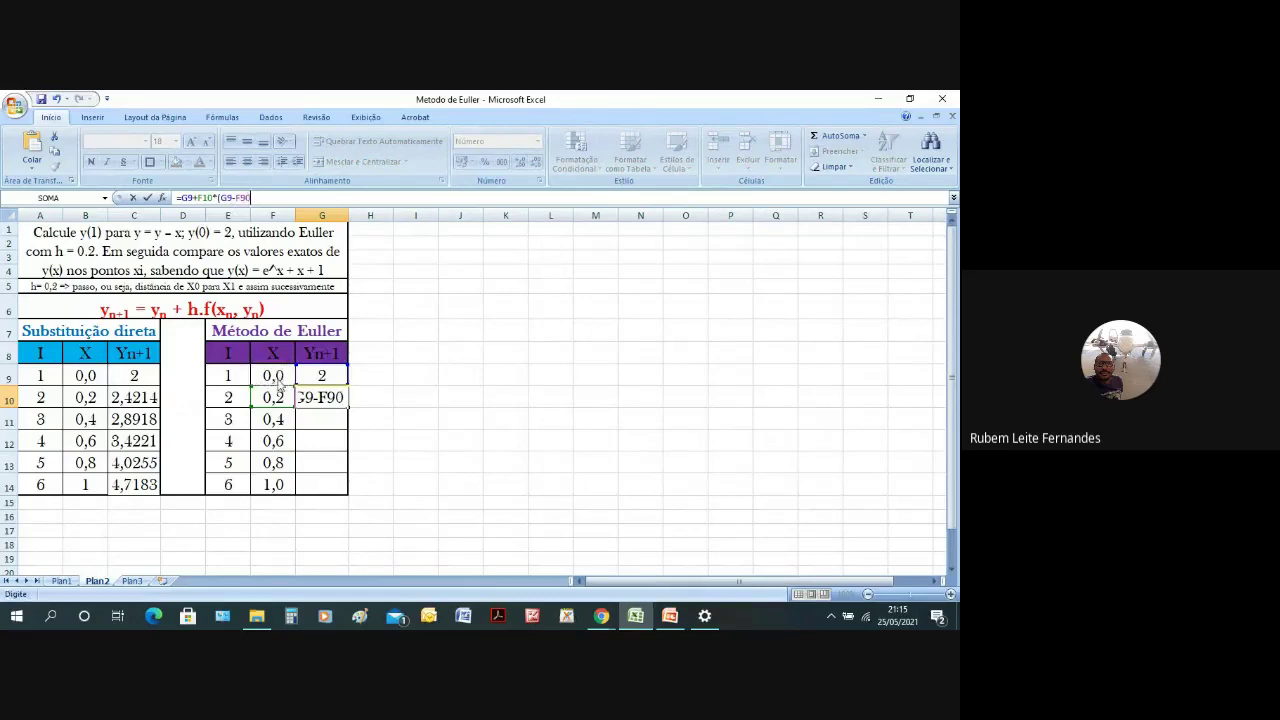
key(Return)
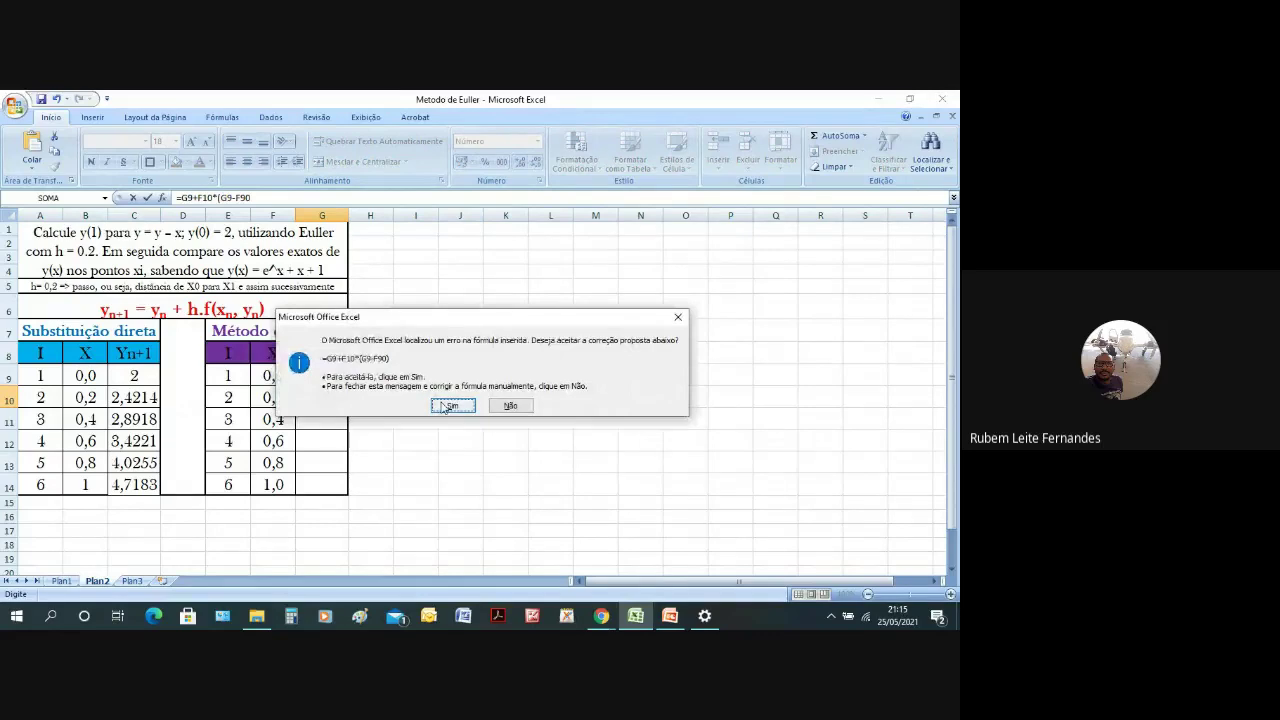
click(449, 409)
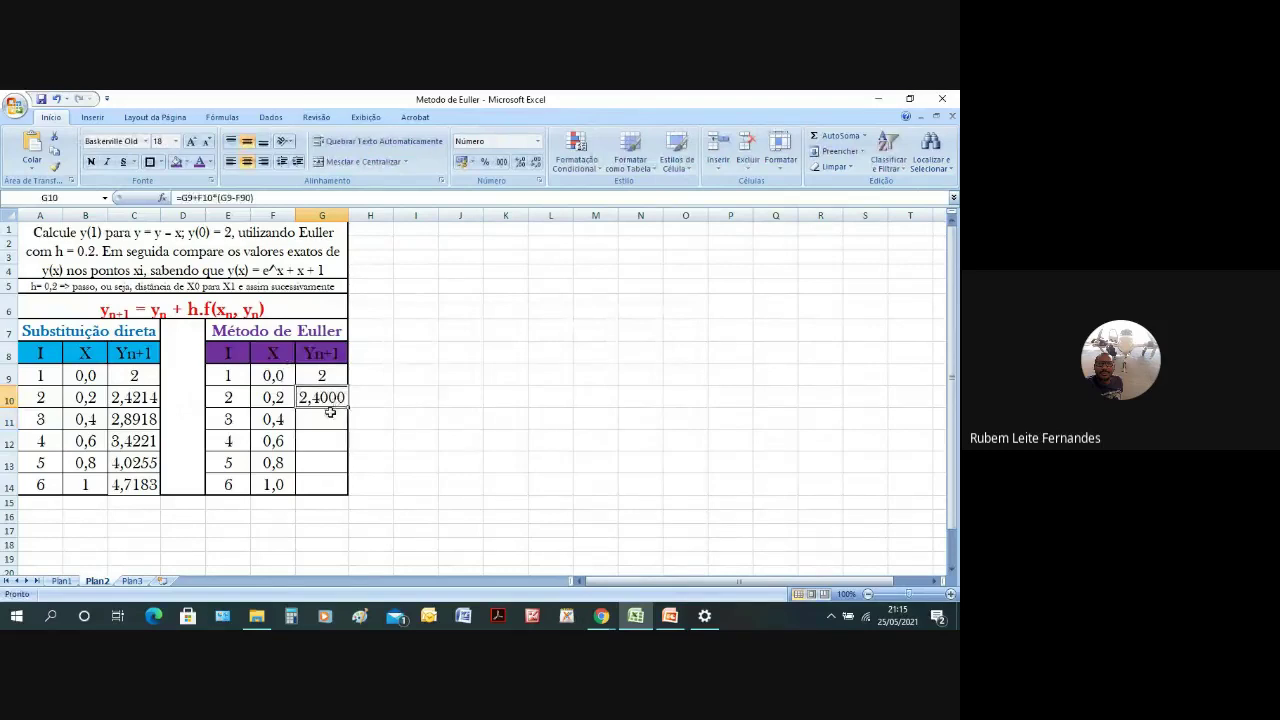
Start the next Euler formula in G11 with =G10+F10.
click(330, 416)
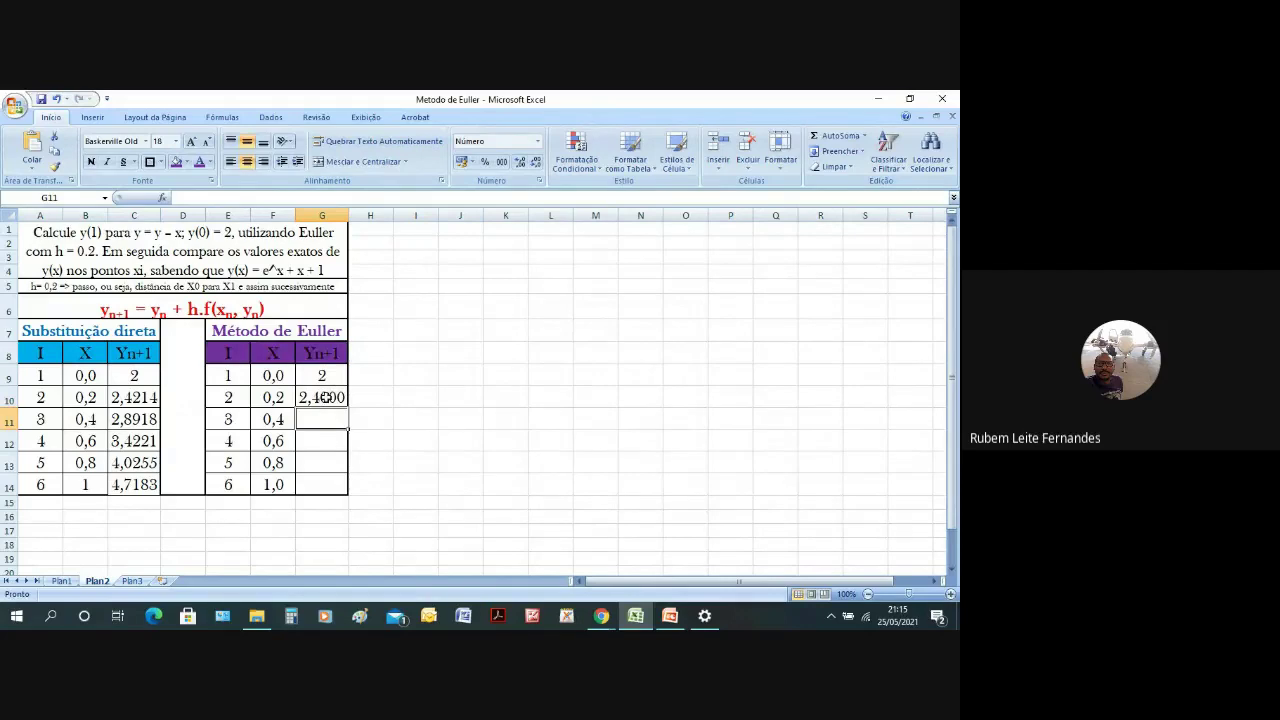
click(325, 398)
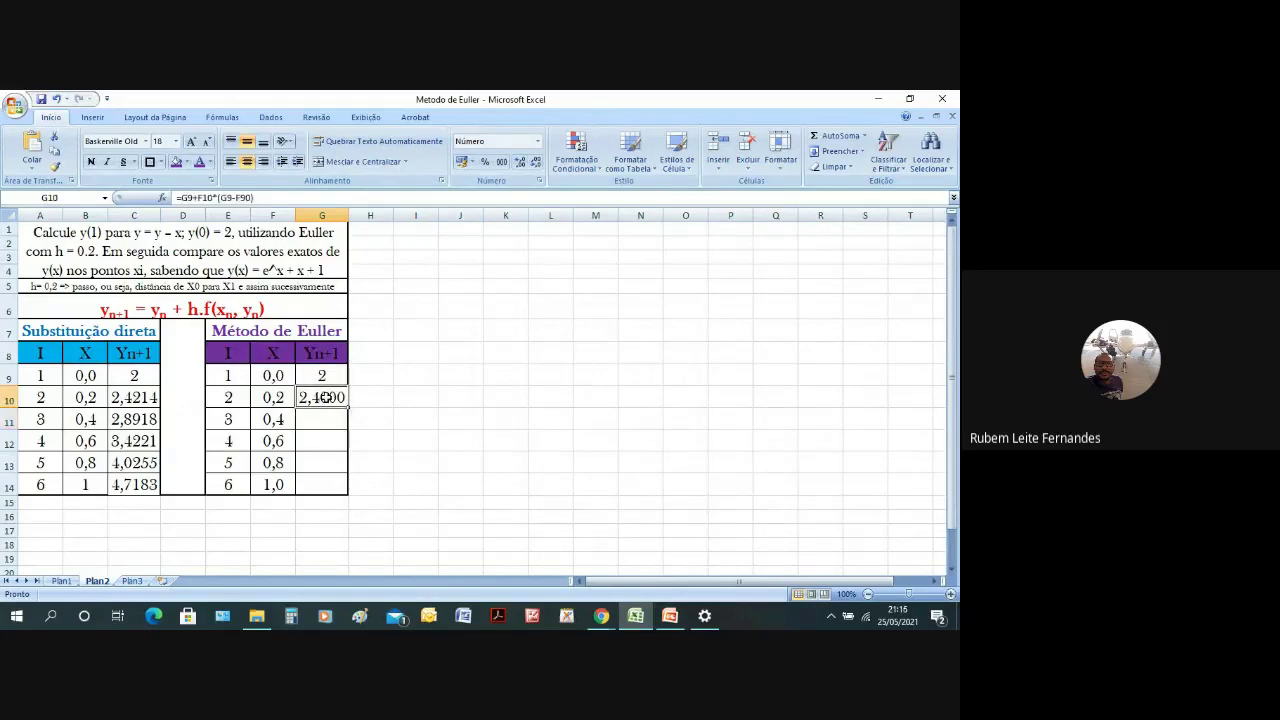
click(323, 418)
text(=)
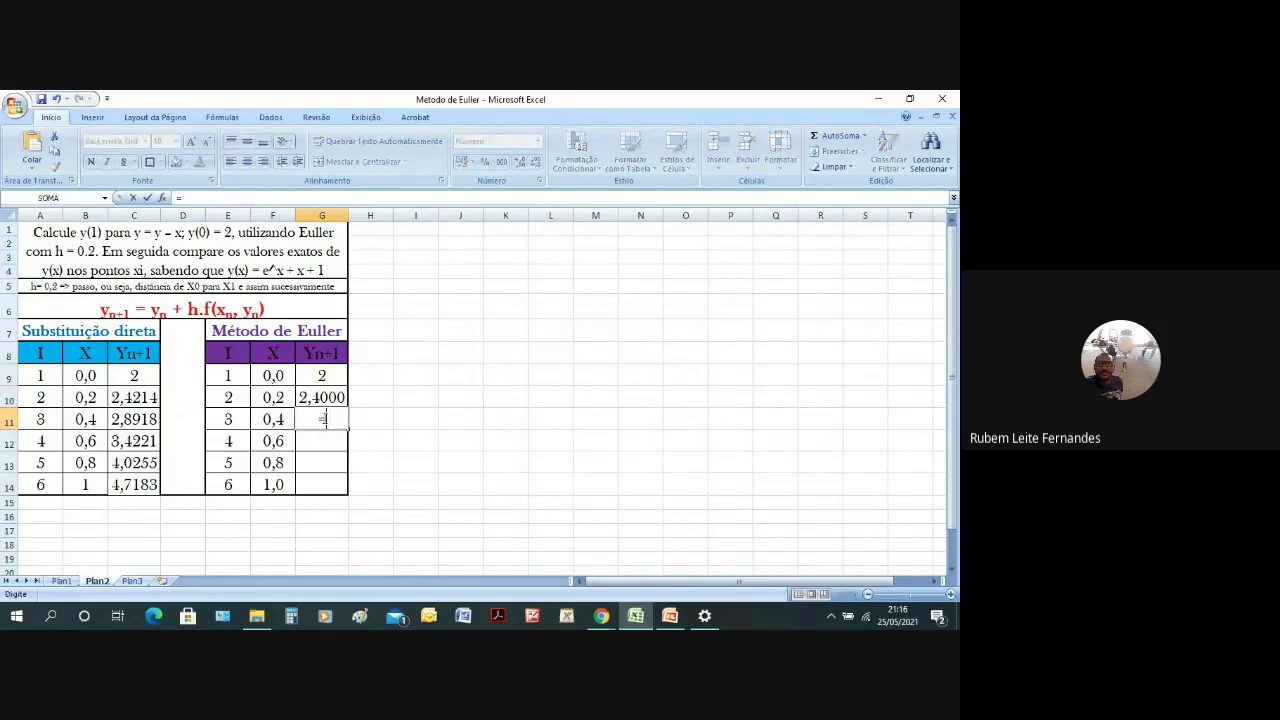
click(312, 397)
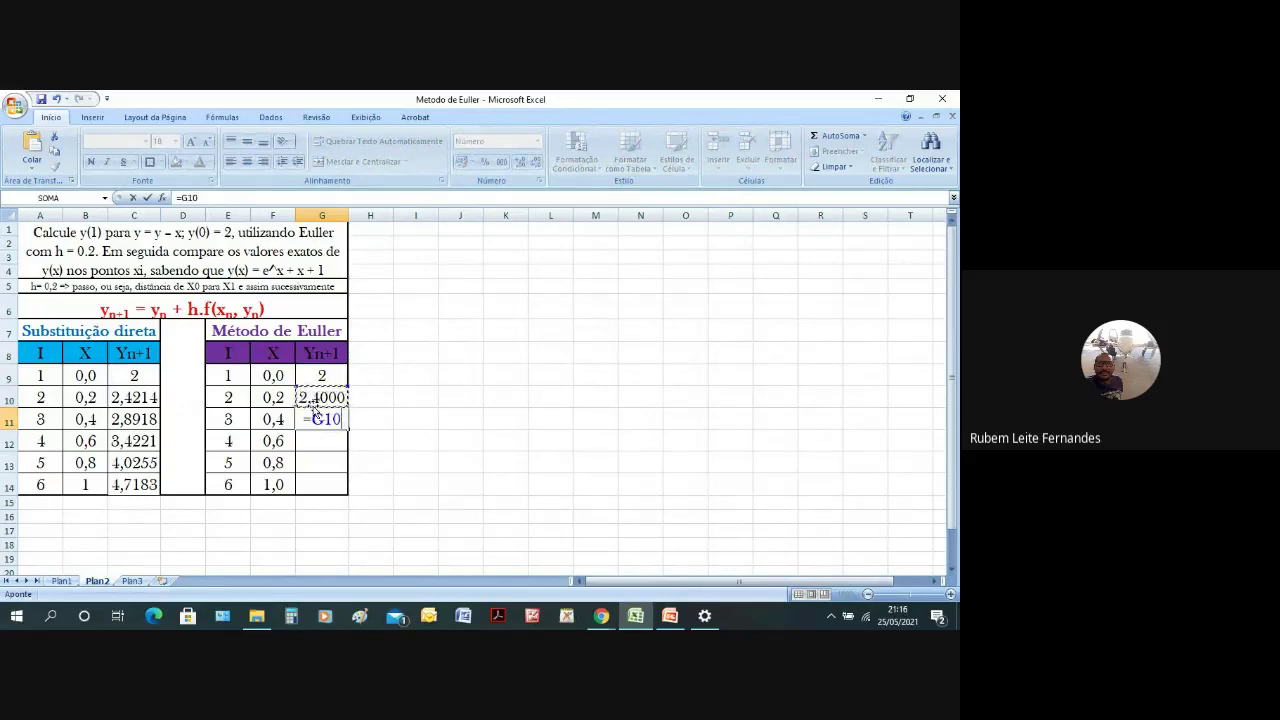
text(+)
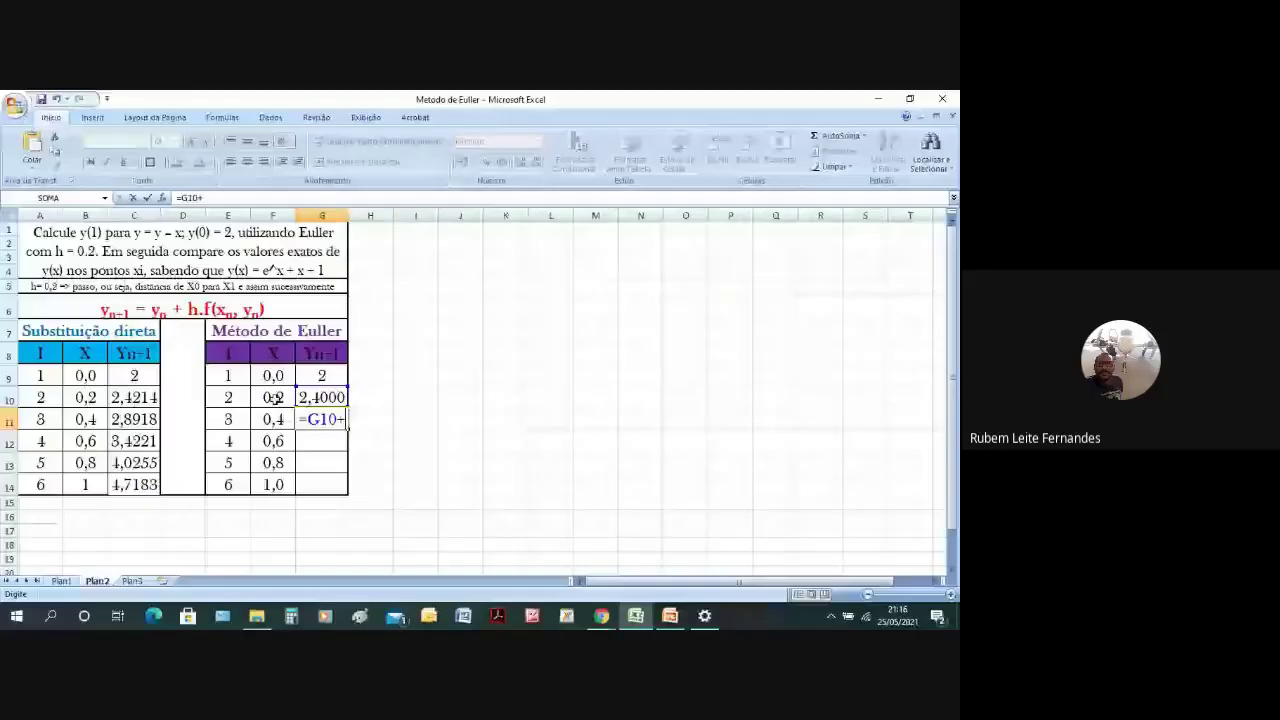
click(275, 398)
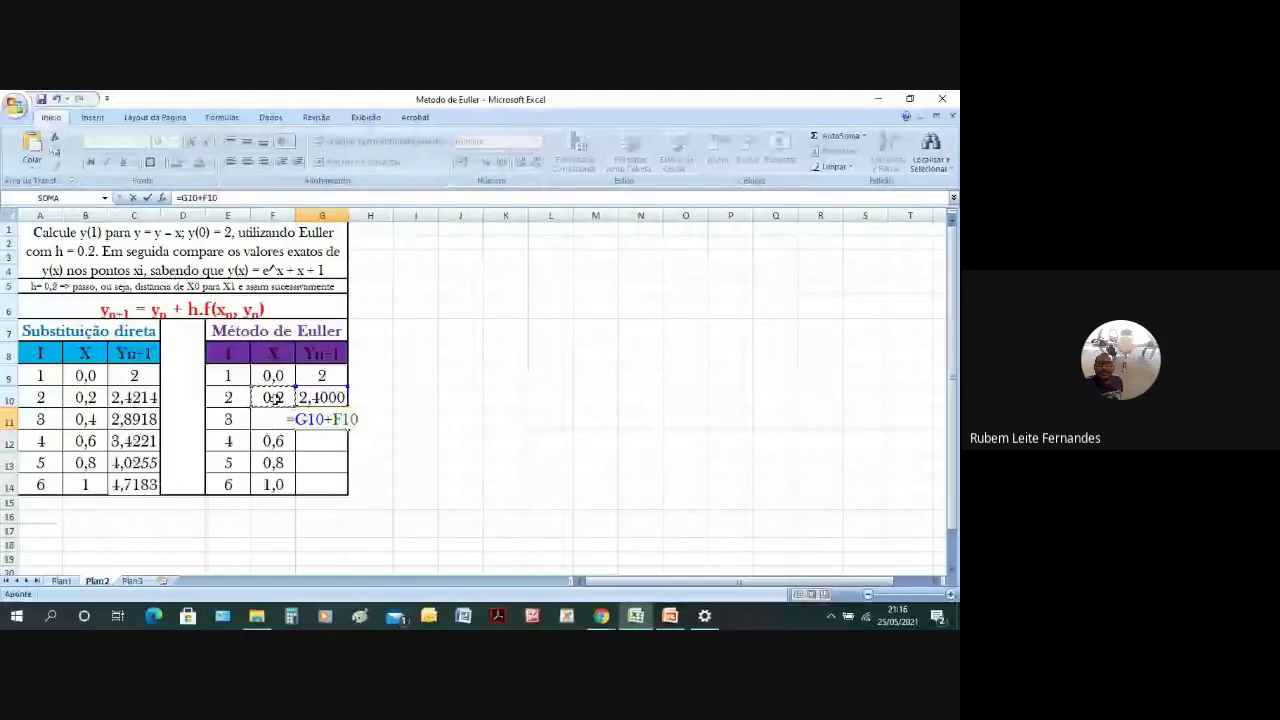
Multiply the F10 term in G11 by the difference (G10-F10) and enter the formula =G10+F10*(G10-F10).
text(*)
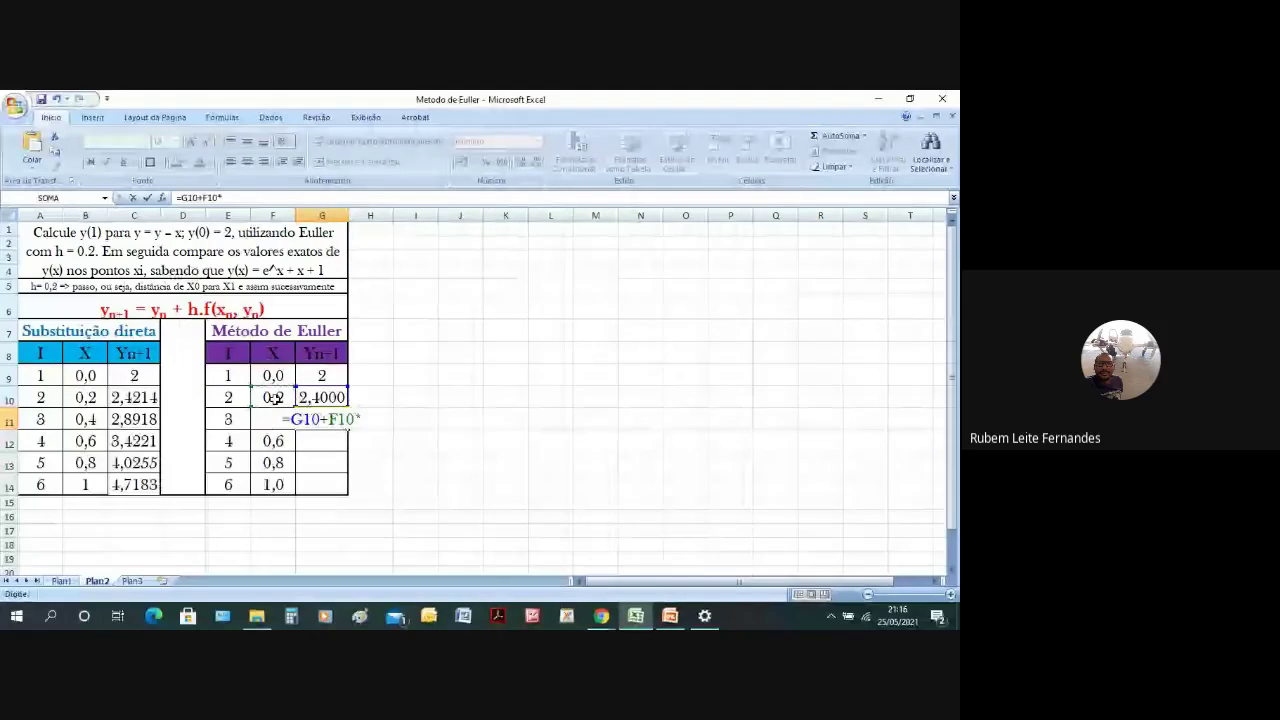
text(()
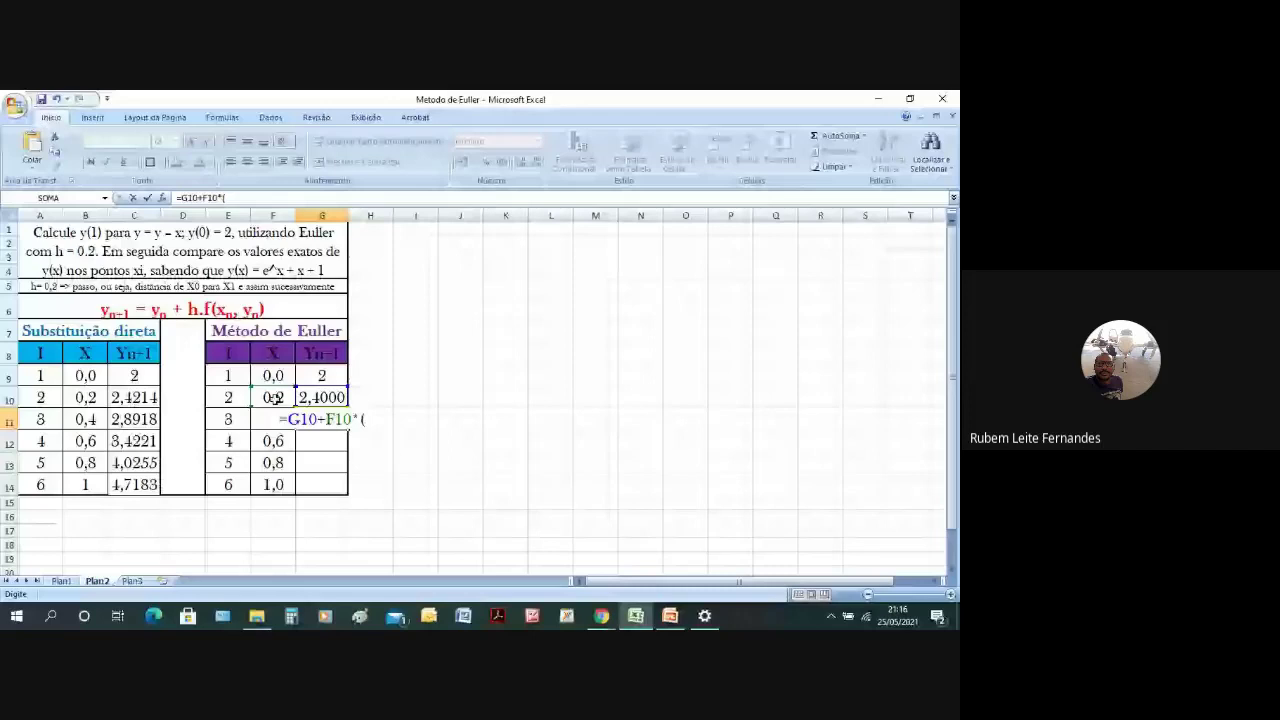
click(320, 397)
text(-)
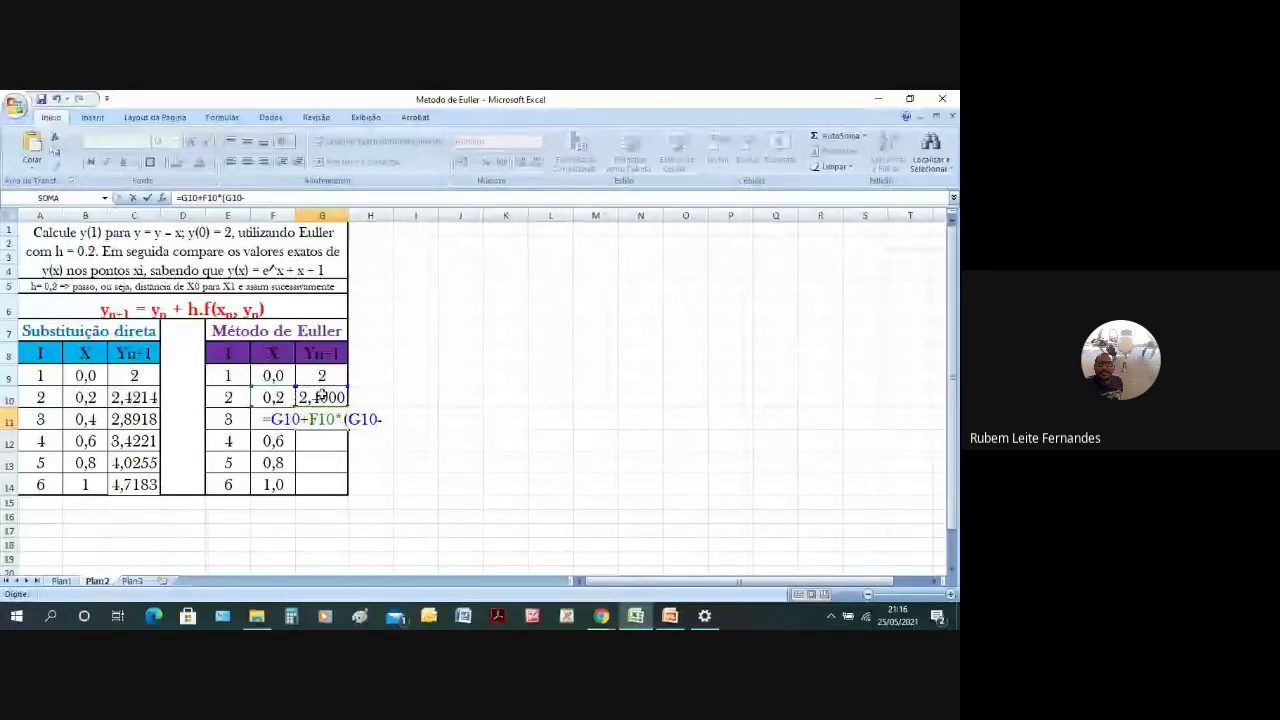
click(273, 397)
text())
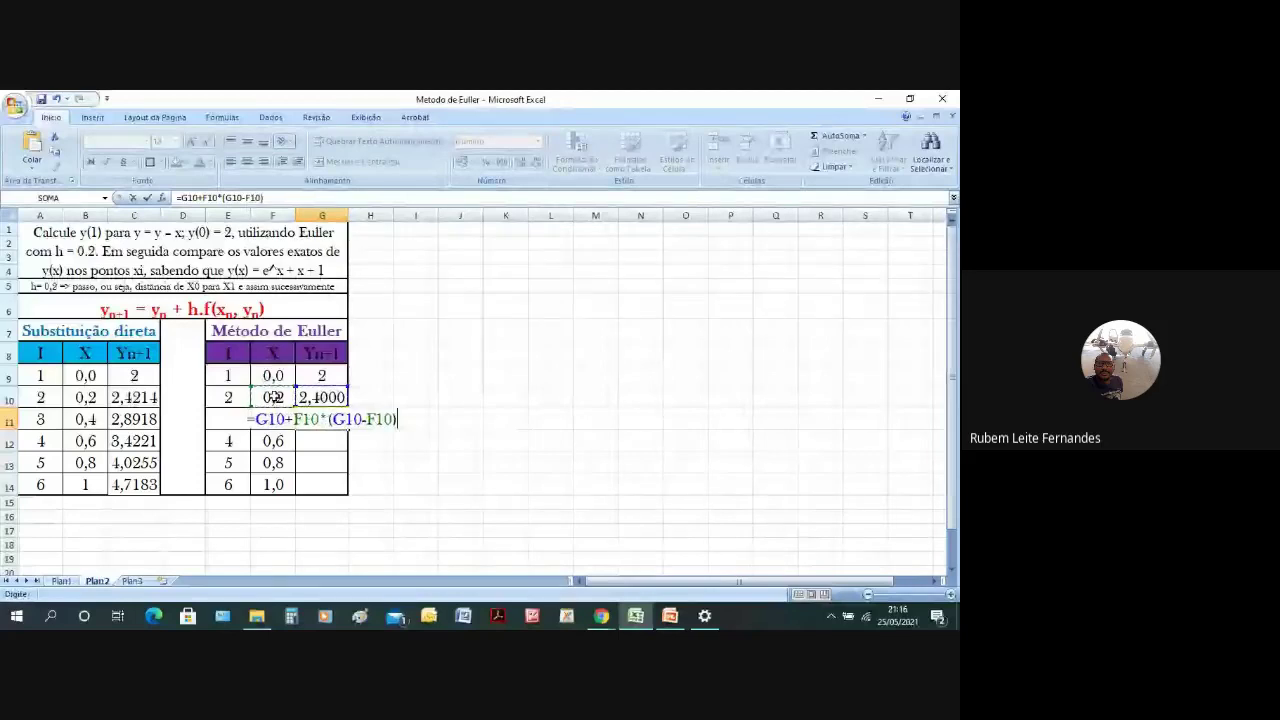
key(Return)
Try to fill the G11 formula down through G14, then clear the copied formulas from G12 to G14.
click(338, 426)
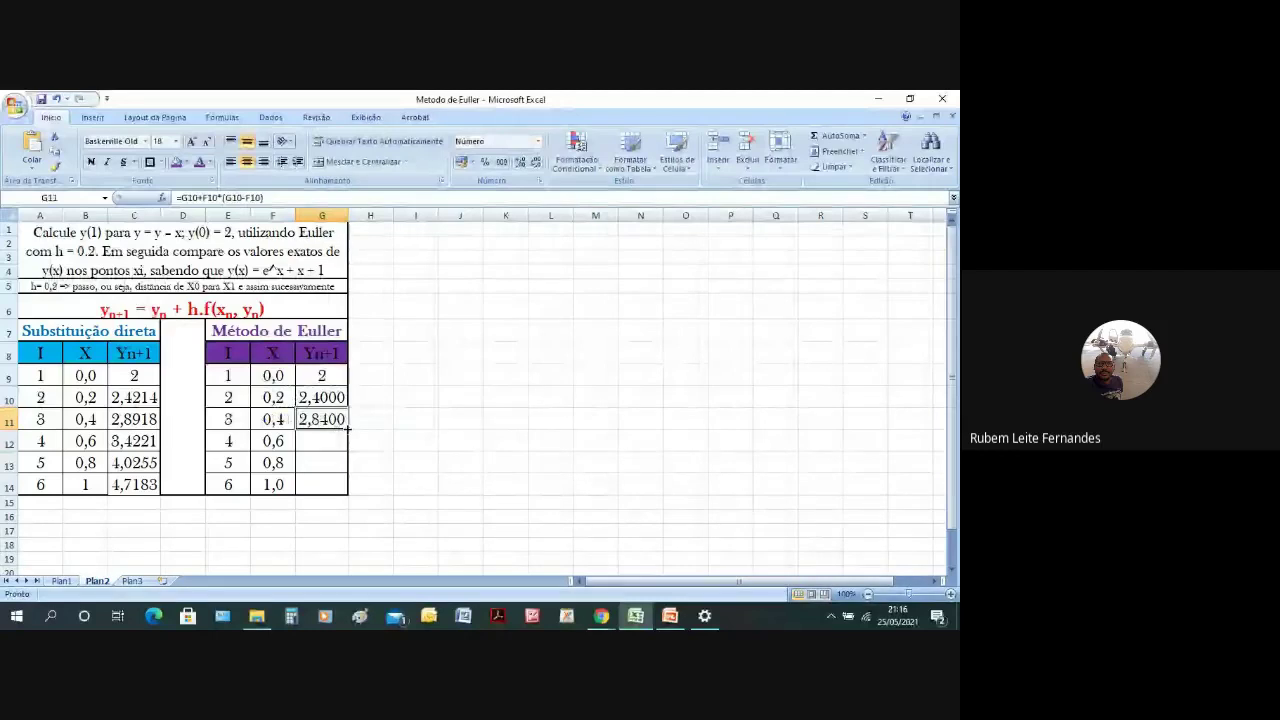
double_click(347, 428)
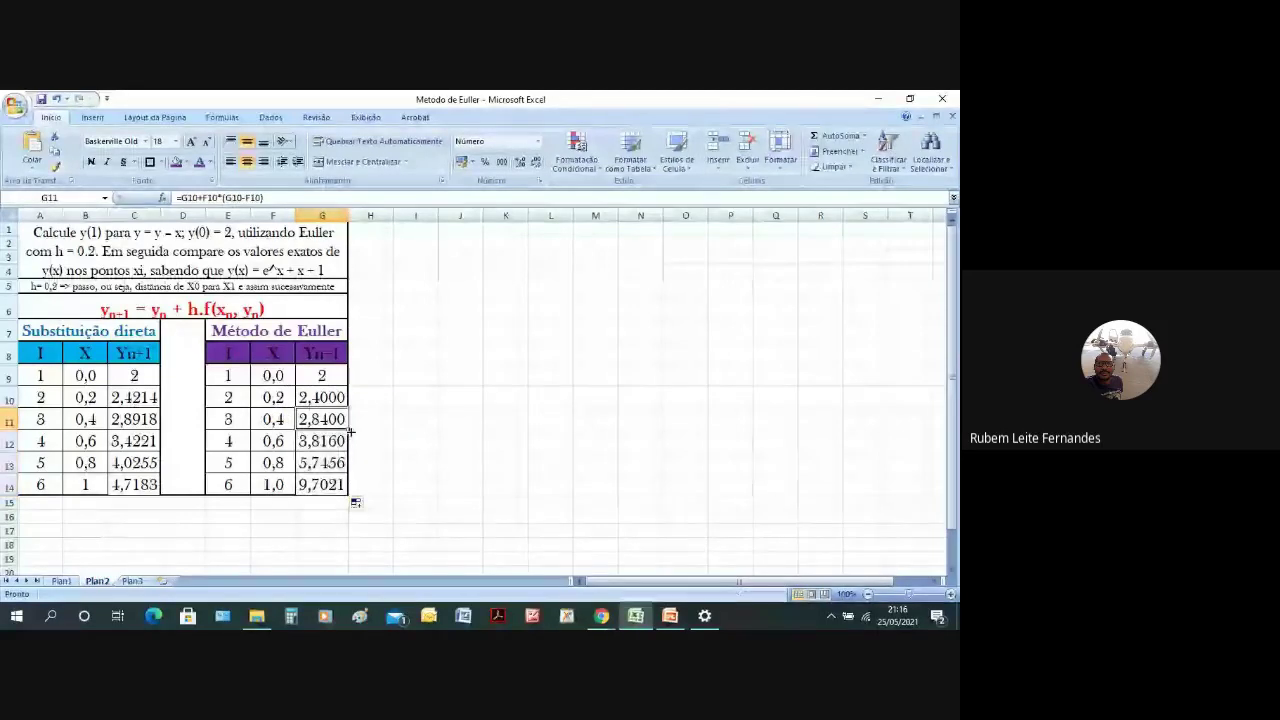
drag(347, 493, 345, 484)
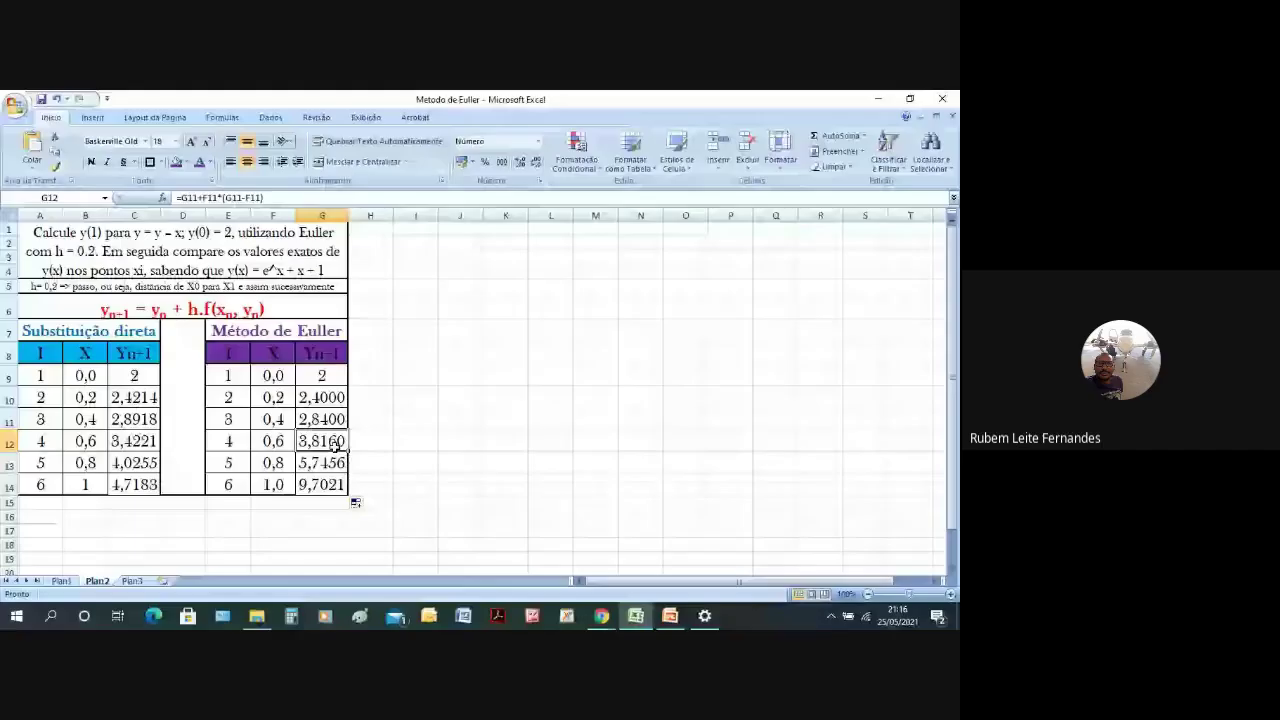
key(Delete)
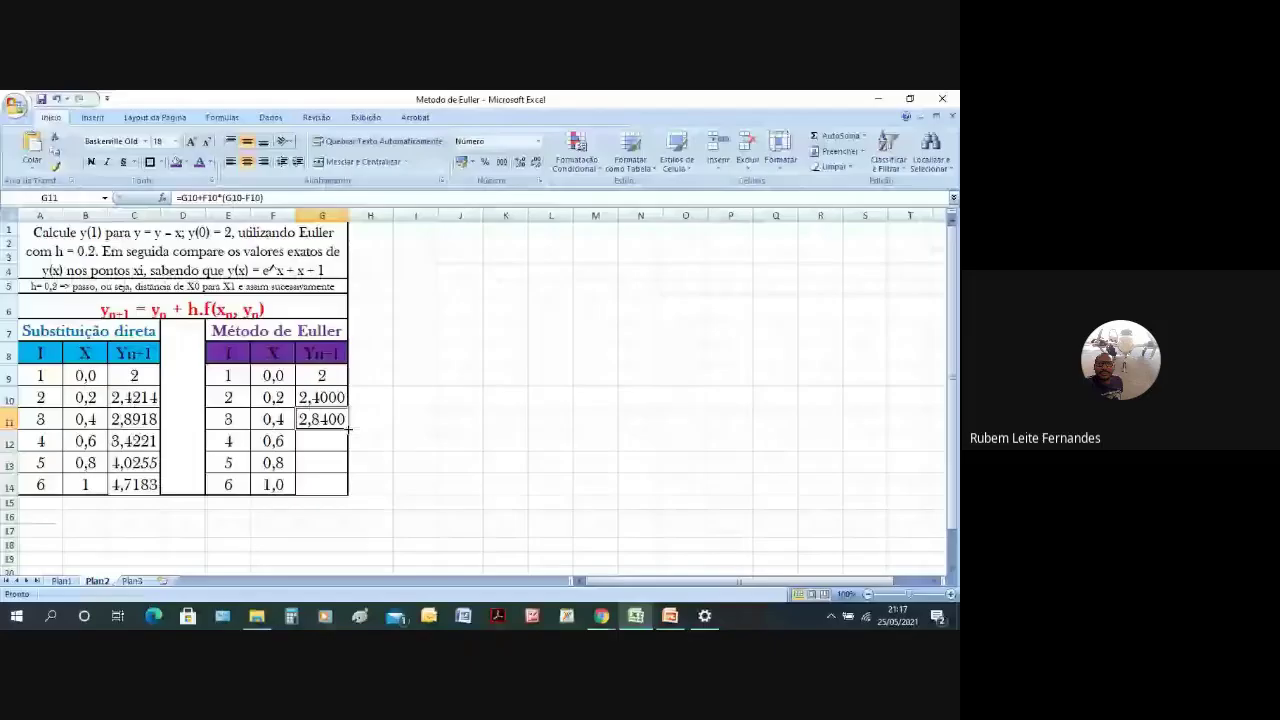
Try to fill the G11 formula down through G13 only, then clear G13 and G12.
drag(348, 428, 349, 470)
click(332, 468)
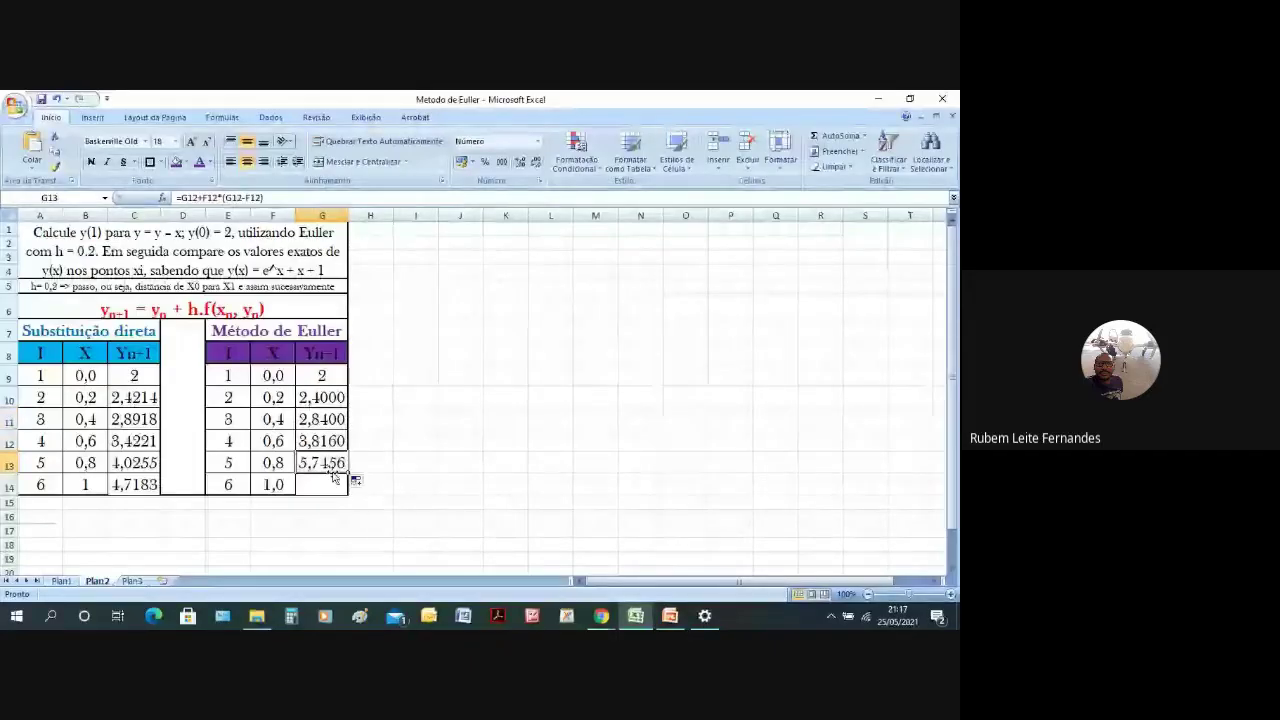
key(Delete)
click(330, 443)
key(Delete)
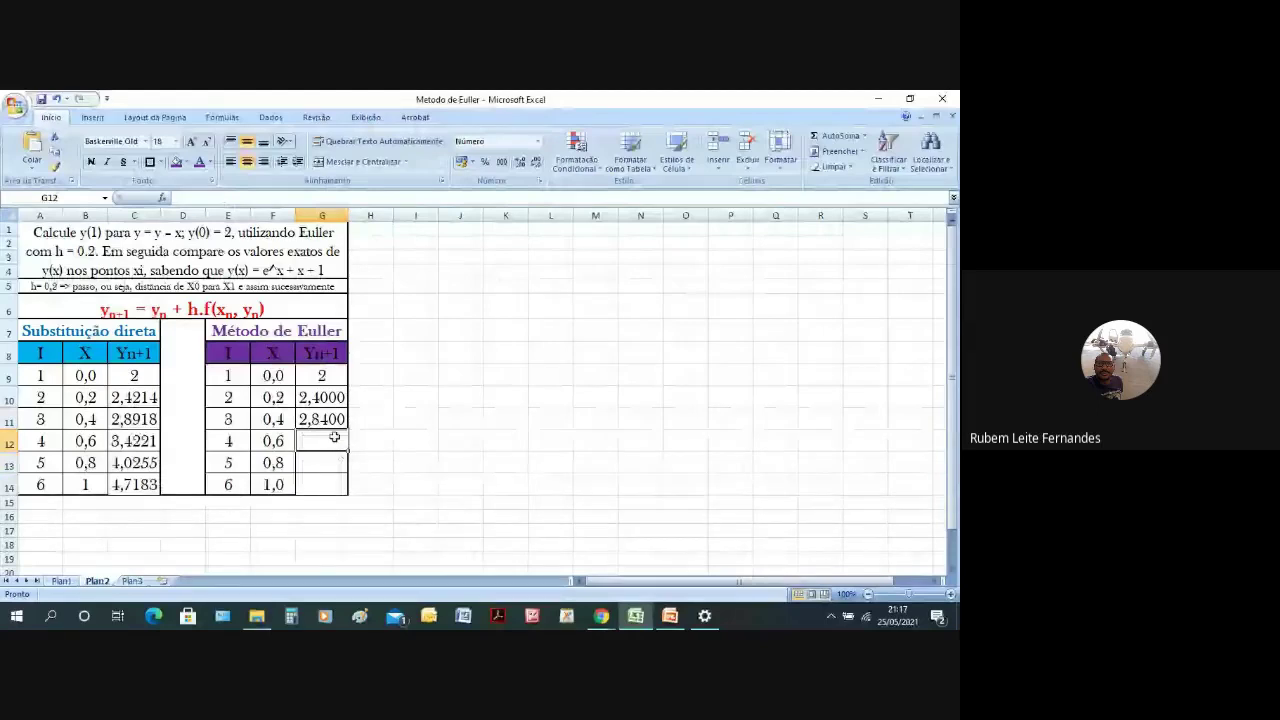
Start the Euler formula in G12 with =G11+.
text(=)
click(331, 420)
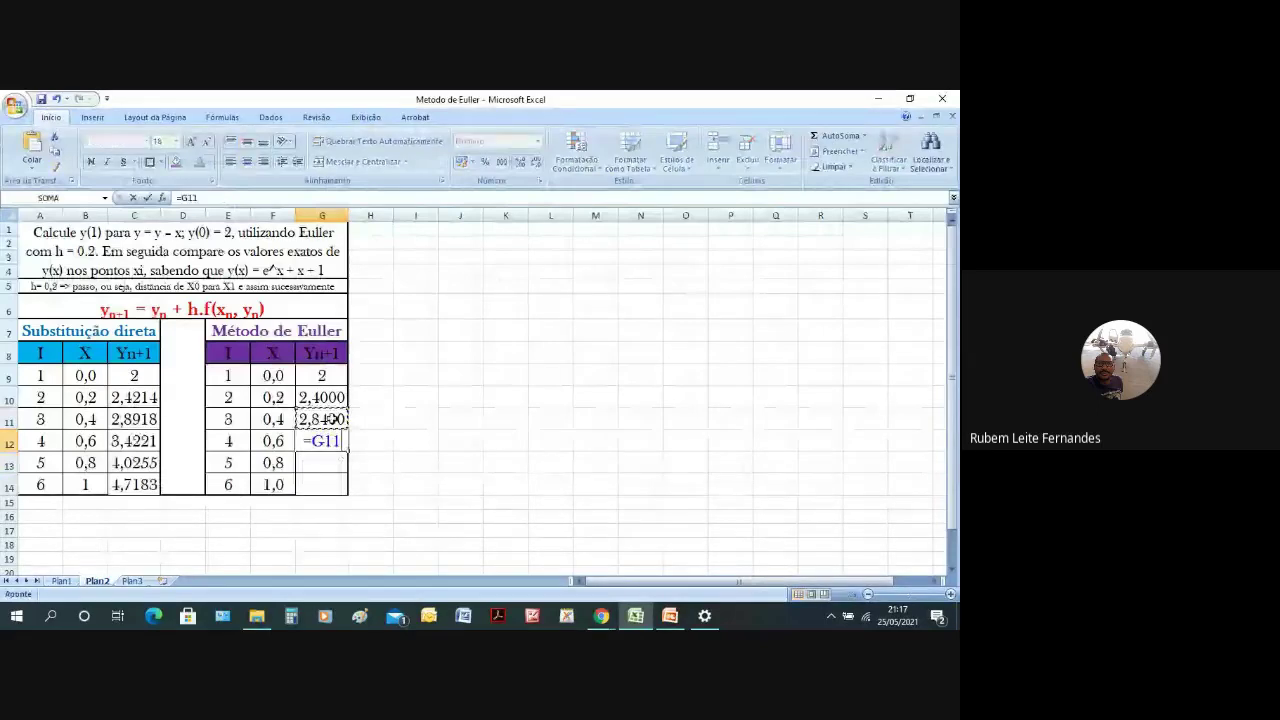
text(+)
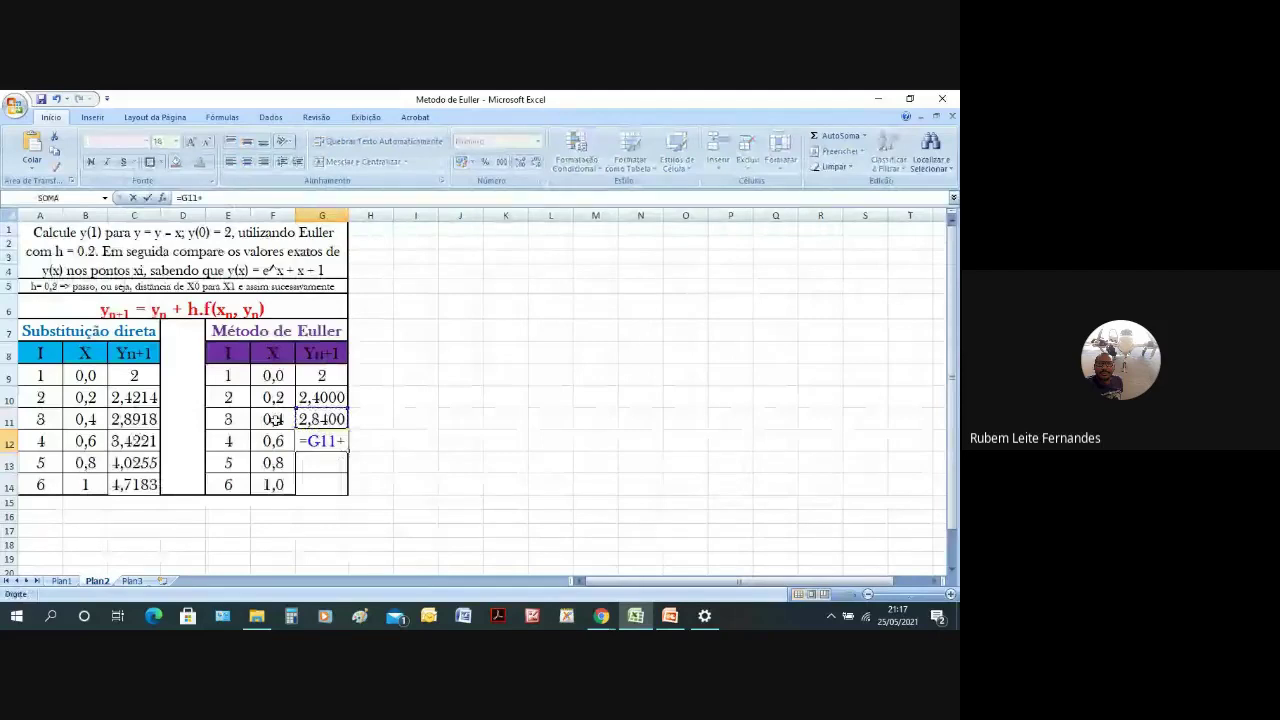
click(274, 420)
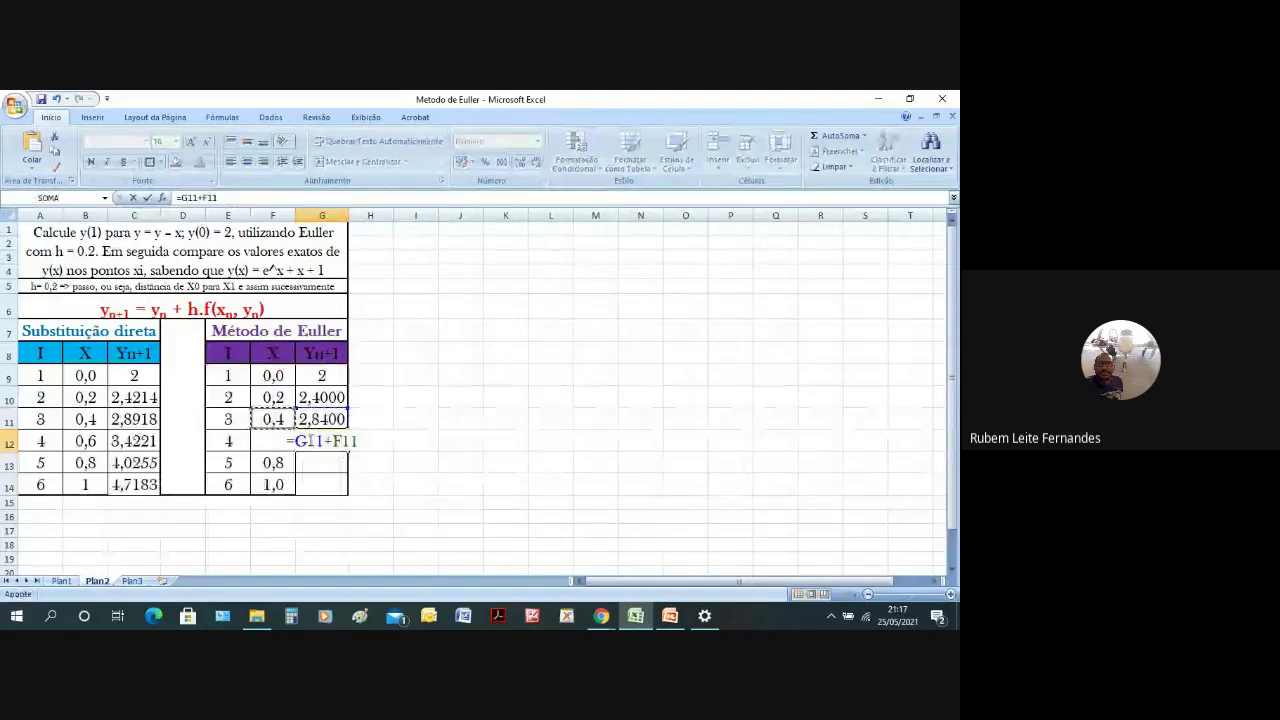
key(BackSpace)
key(BackSpace)
key(BackSpace)
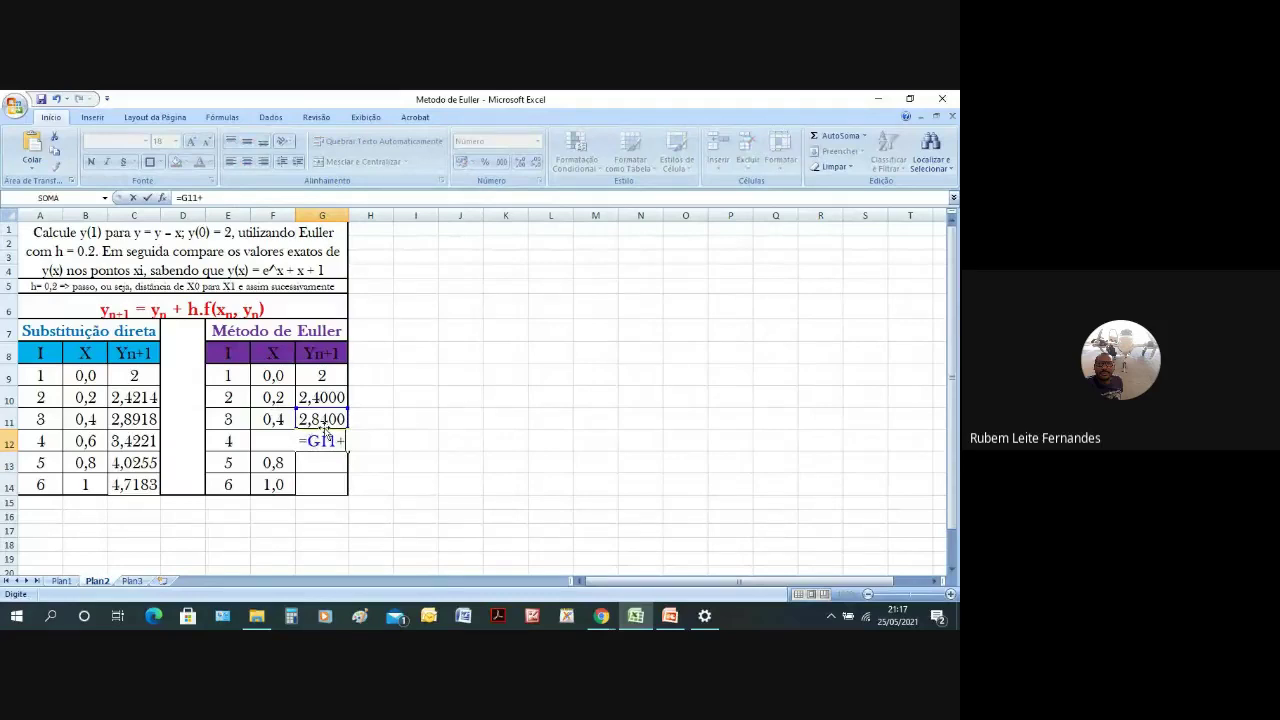
text(0)
key(BackSpace)
Complete the Euler formula in G12 as =G11+F10*(G11-F11) and enter it.
click(278, 399)
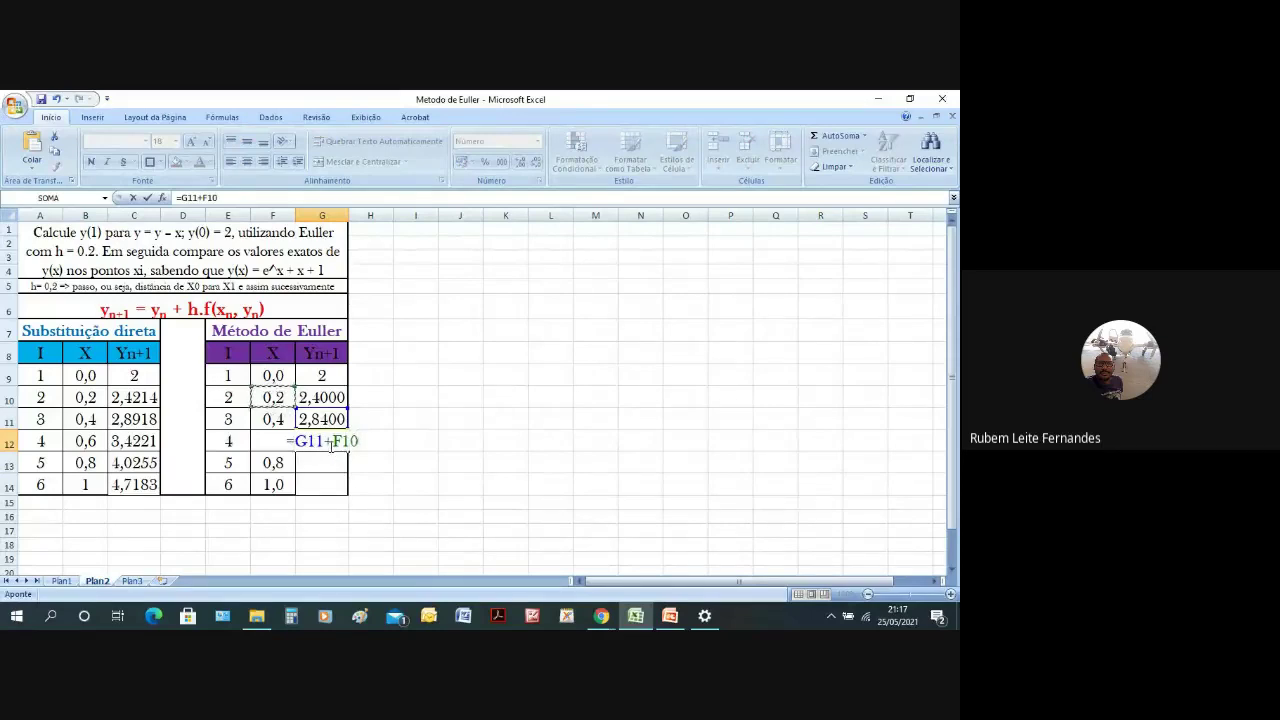
text(*()
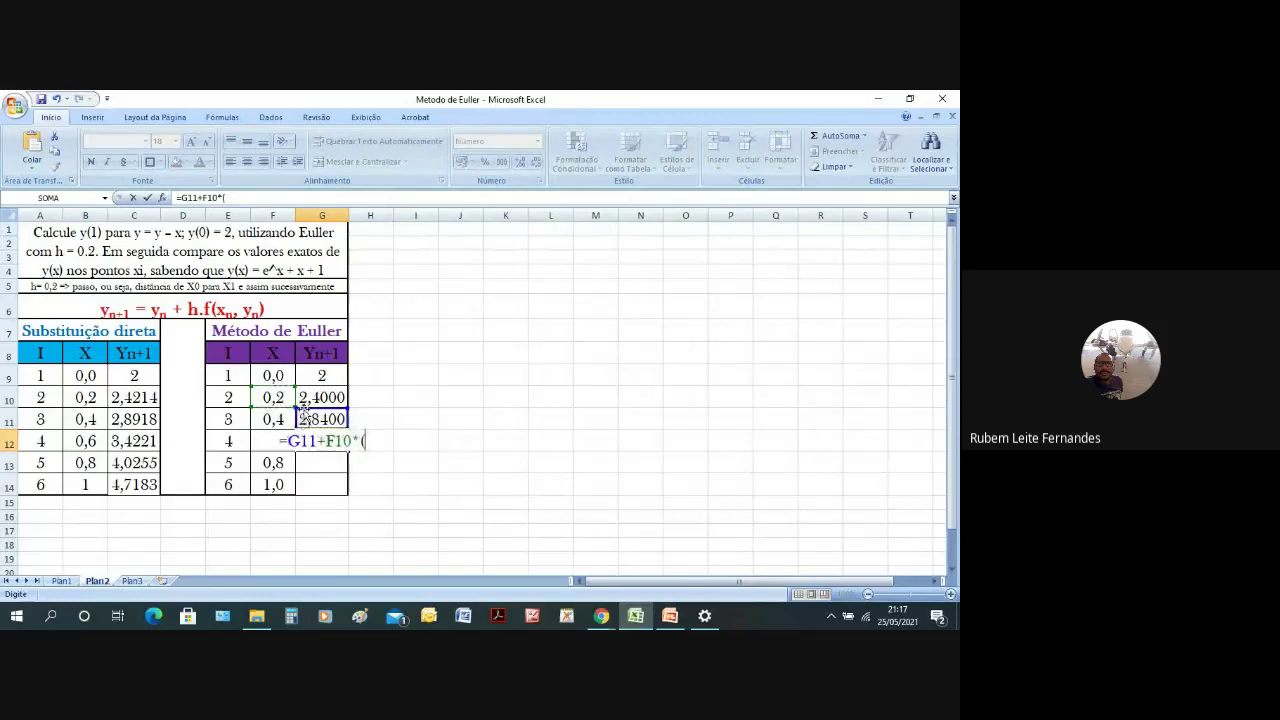
click(318, 418)
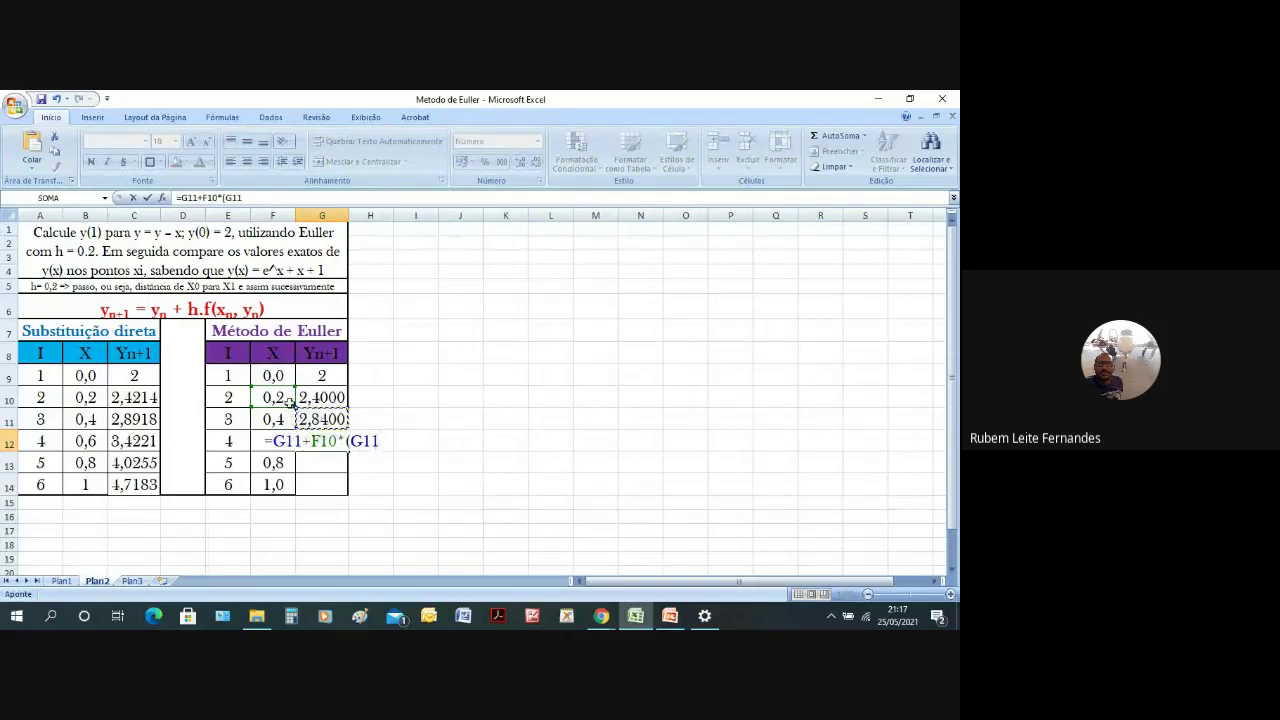
click(287, 400)
click(316, 419)
text(-)
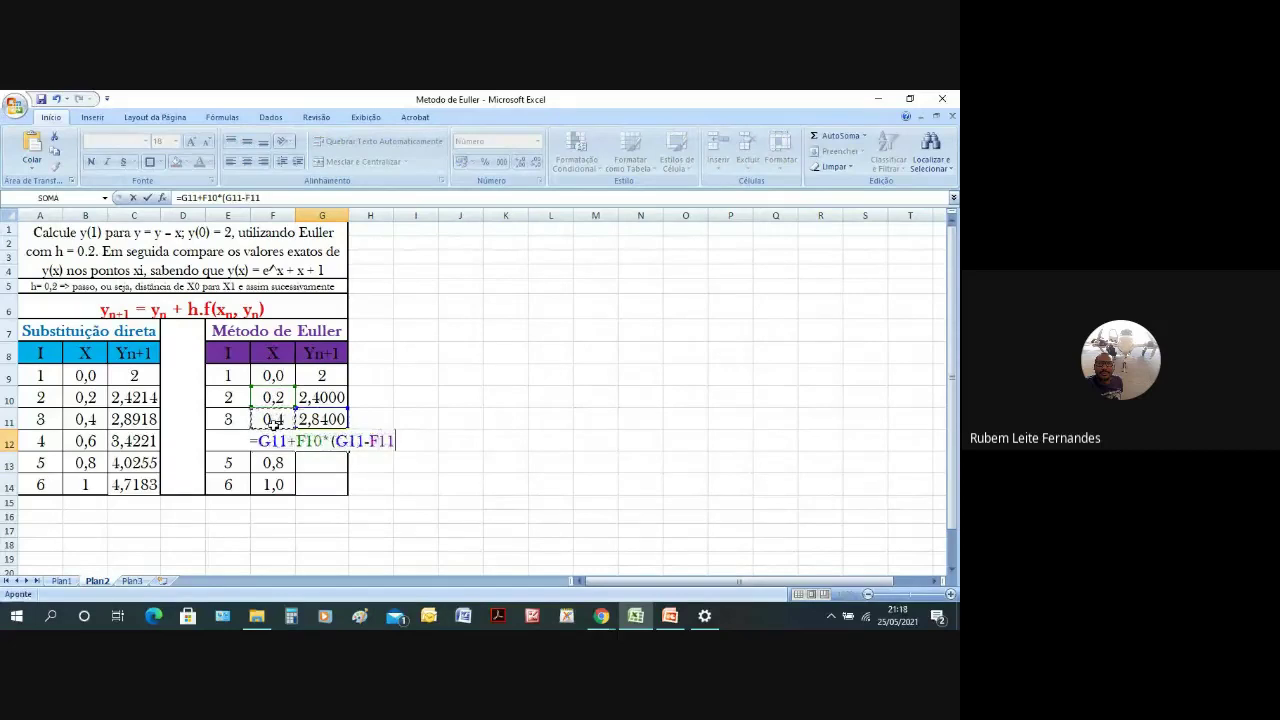
text())
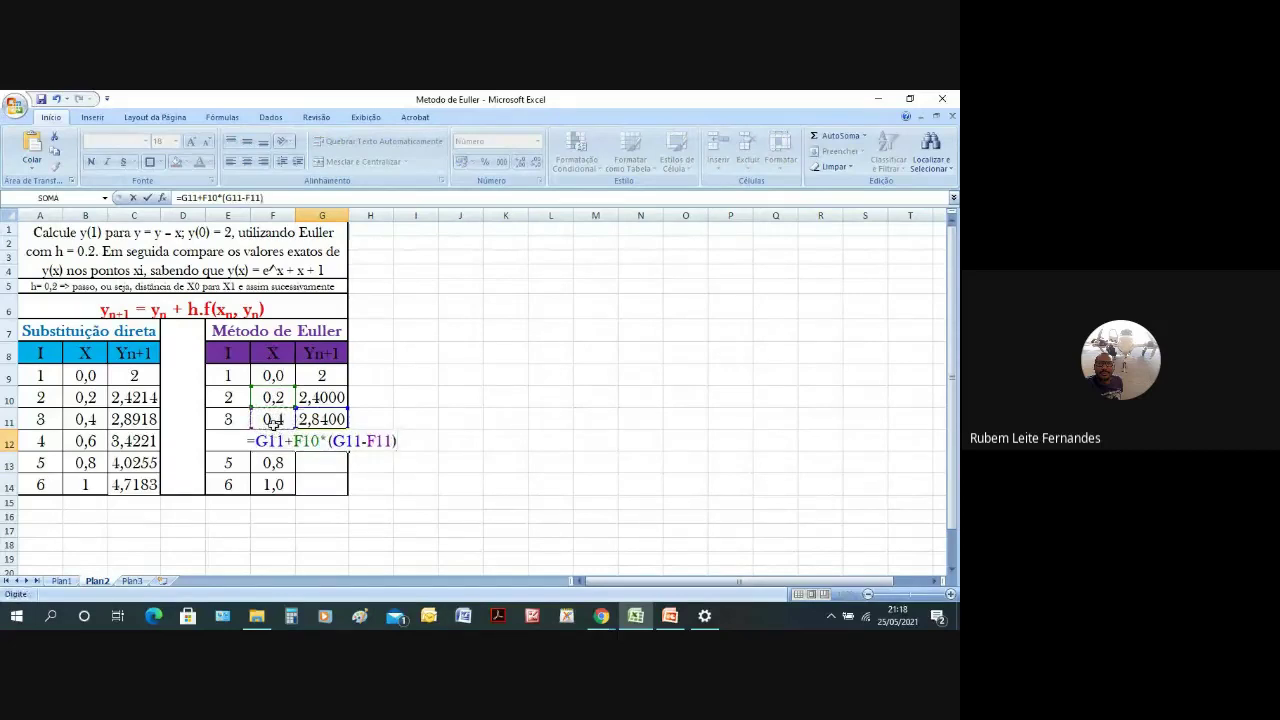
key(Return)
Try to fill the G12 formula down through G14, then clear the copied formulas from G13 and G14.
click(335, 444)
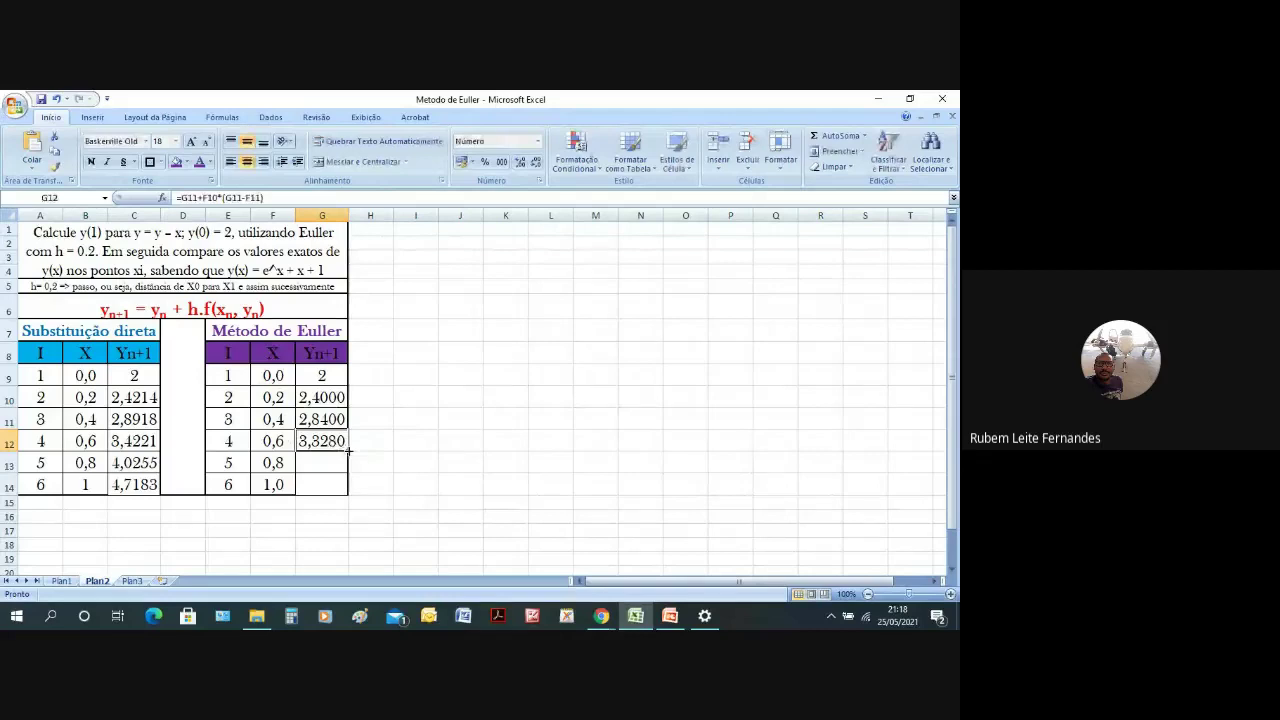
double_click(348, 451)
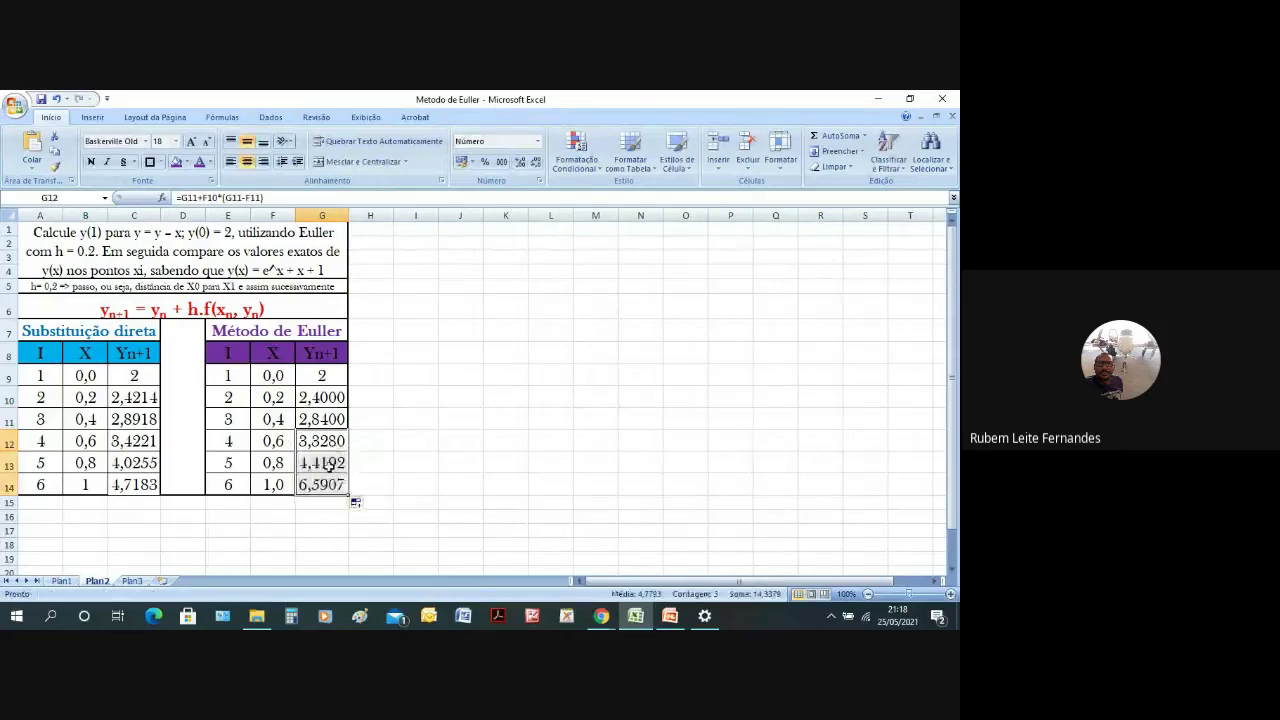
click(330, 465)
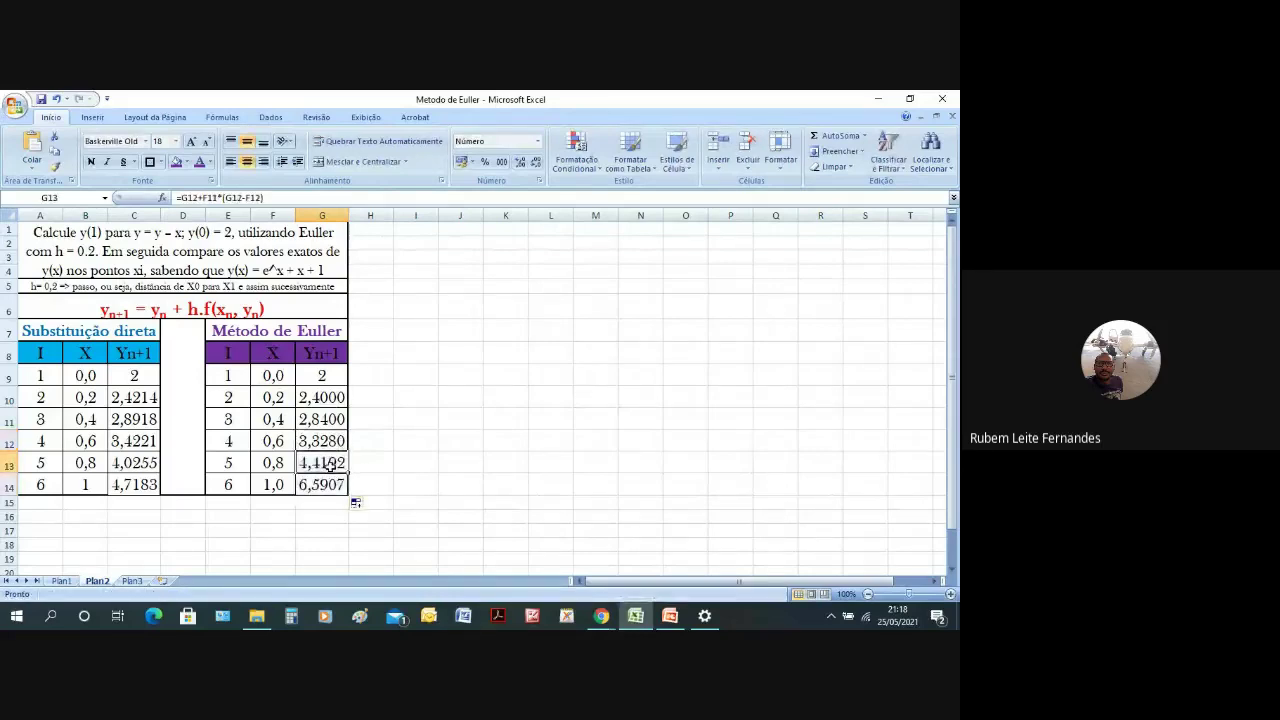
key(Delete)
click(330, 476)
key(Delete)
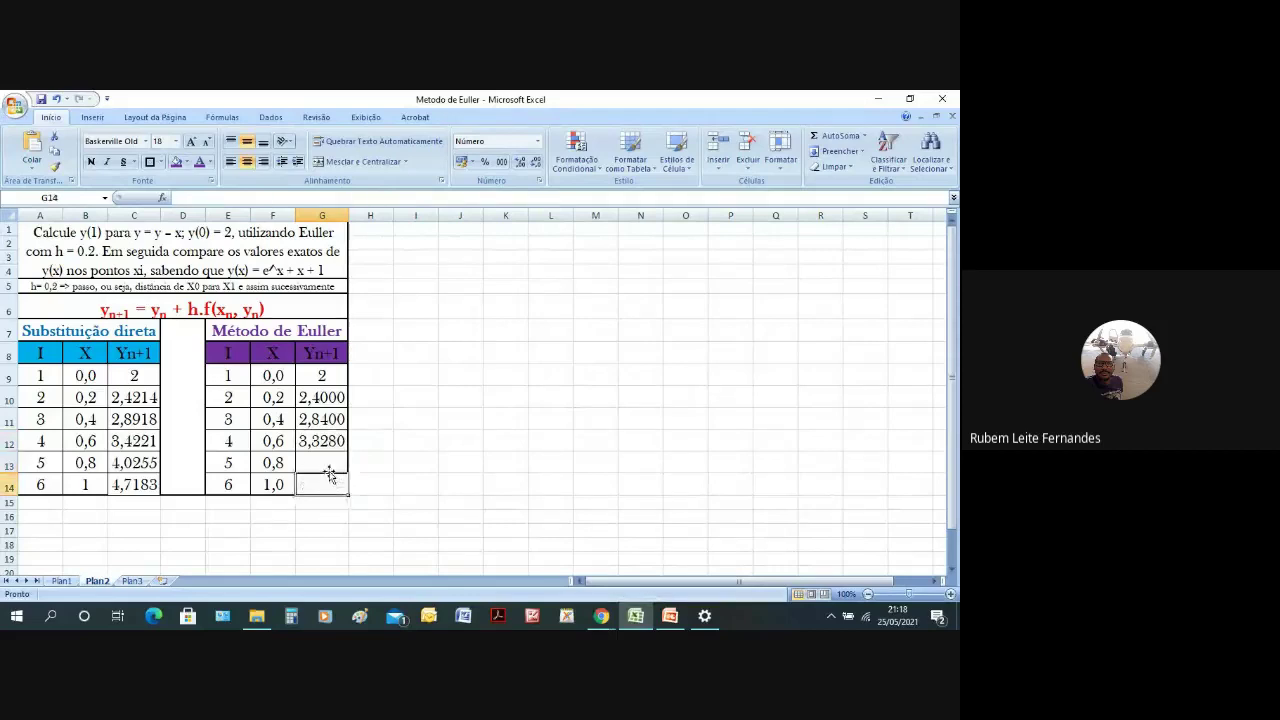
Enter the Euler formula =G12+F10*(G12-F12) in G13.
click(326, 462)
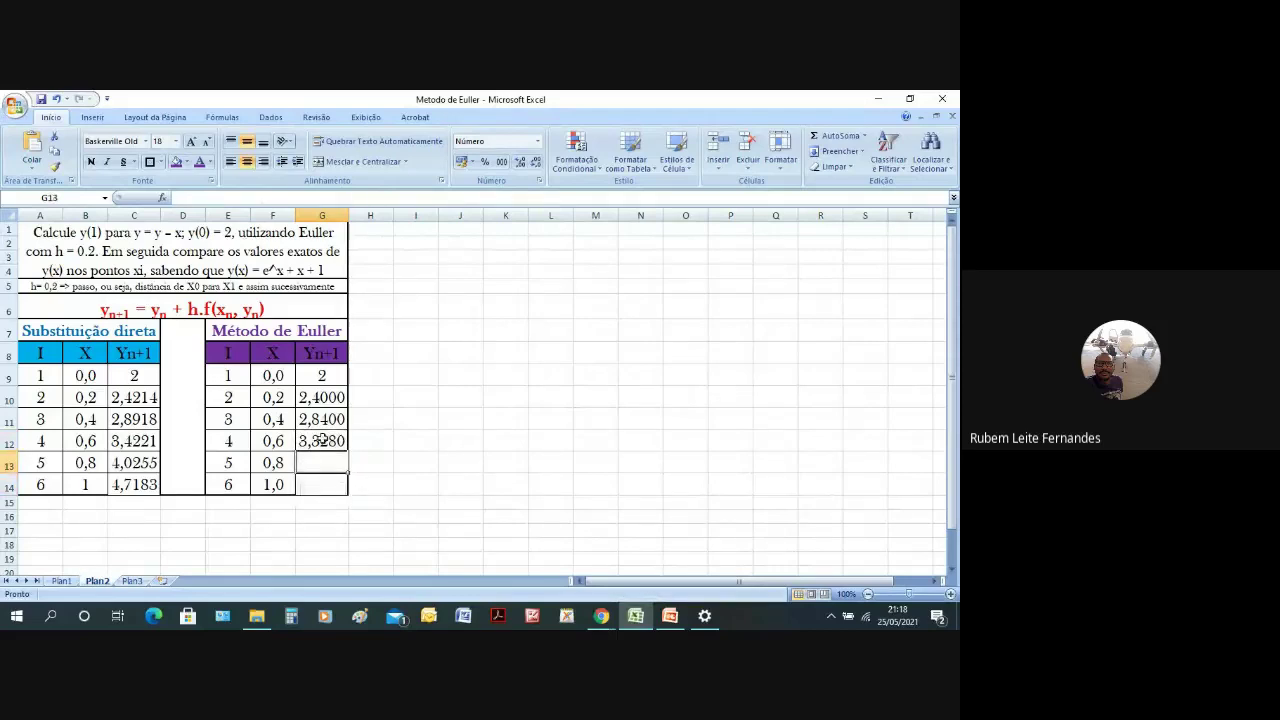
click(322, 440)
click(322, 460)
text(=)
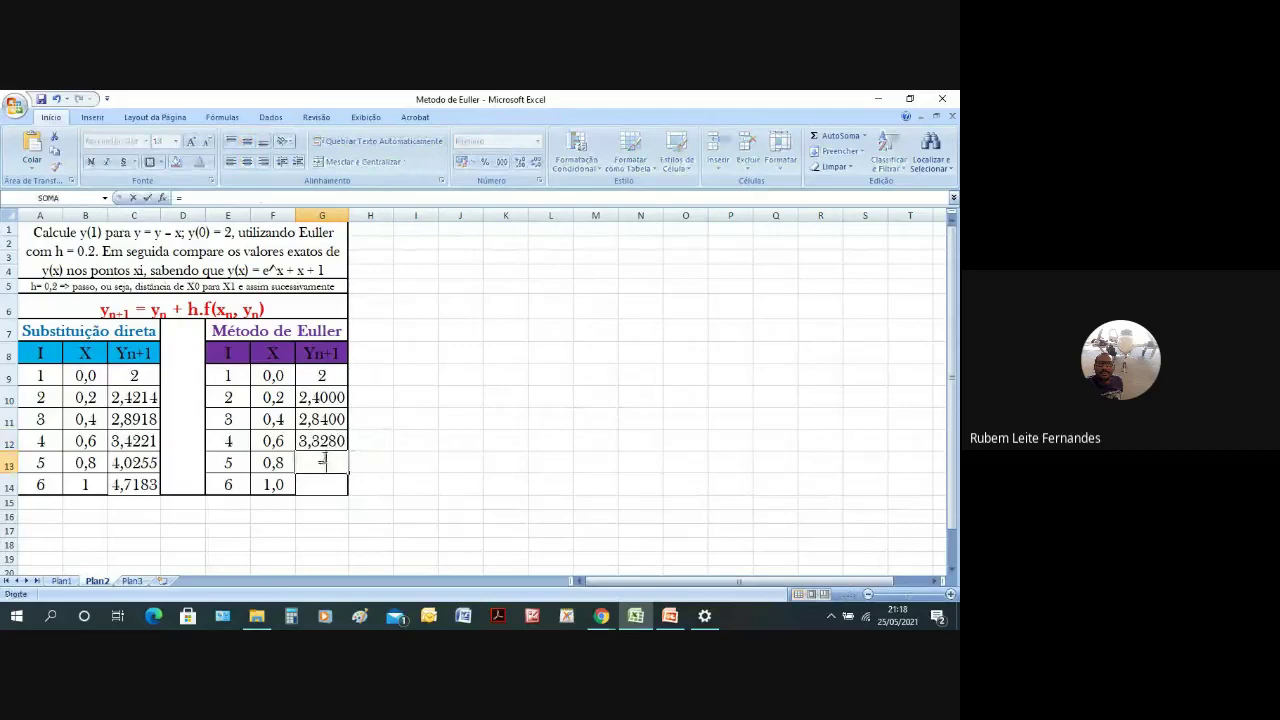
click(321, 441)
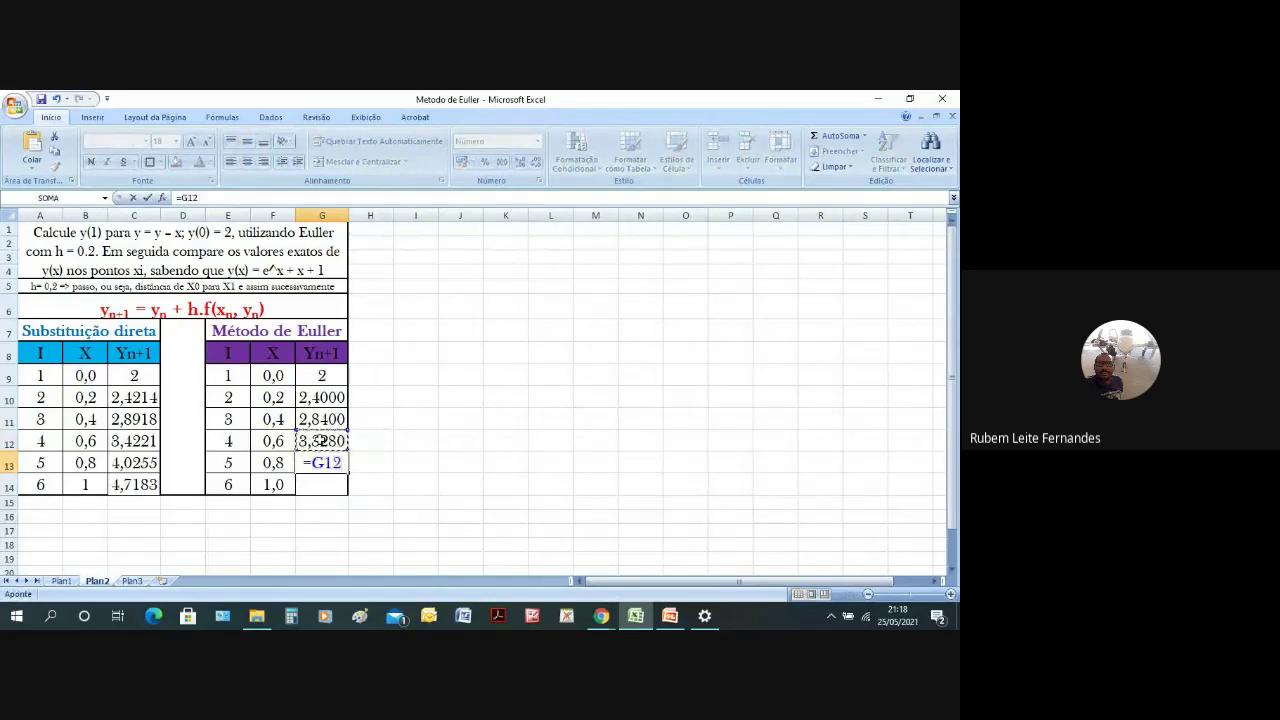
text(+)
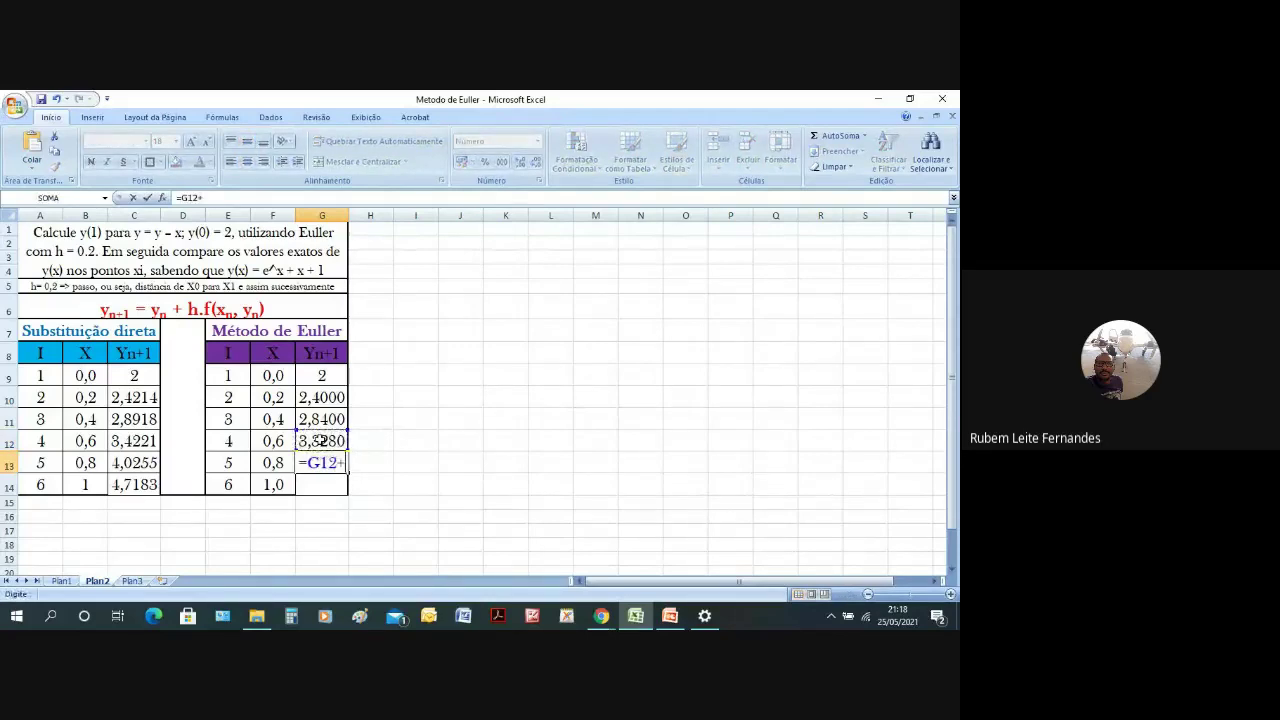
click(284, 399)
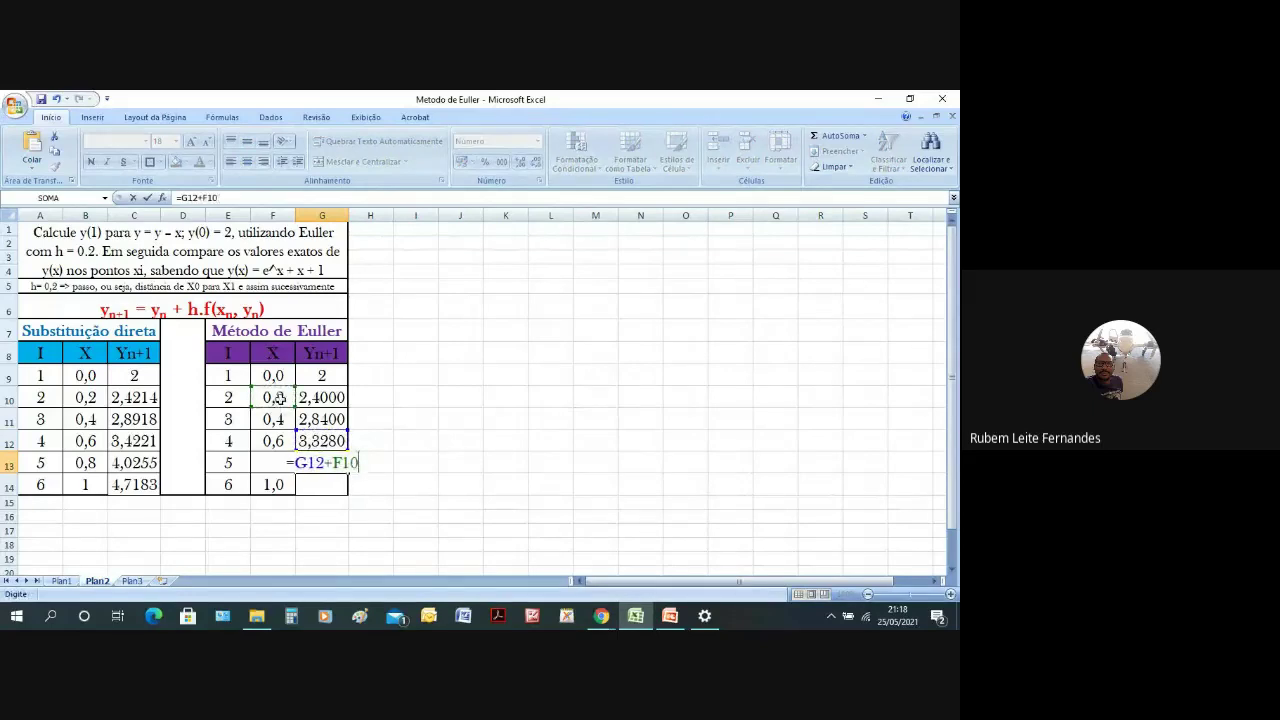
text(*()
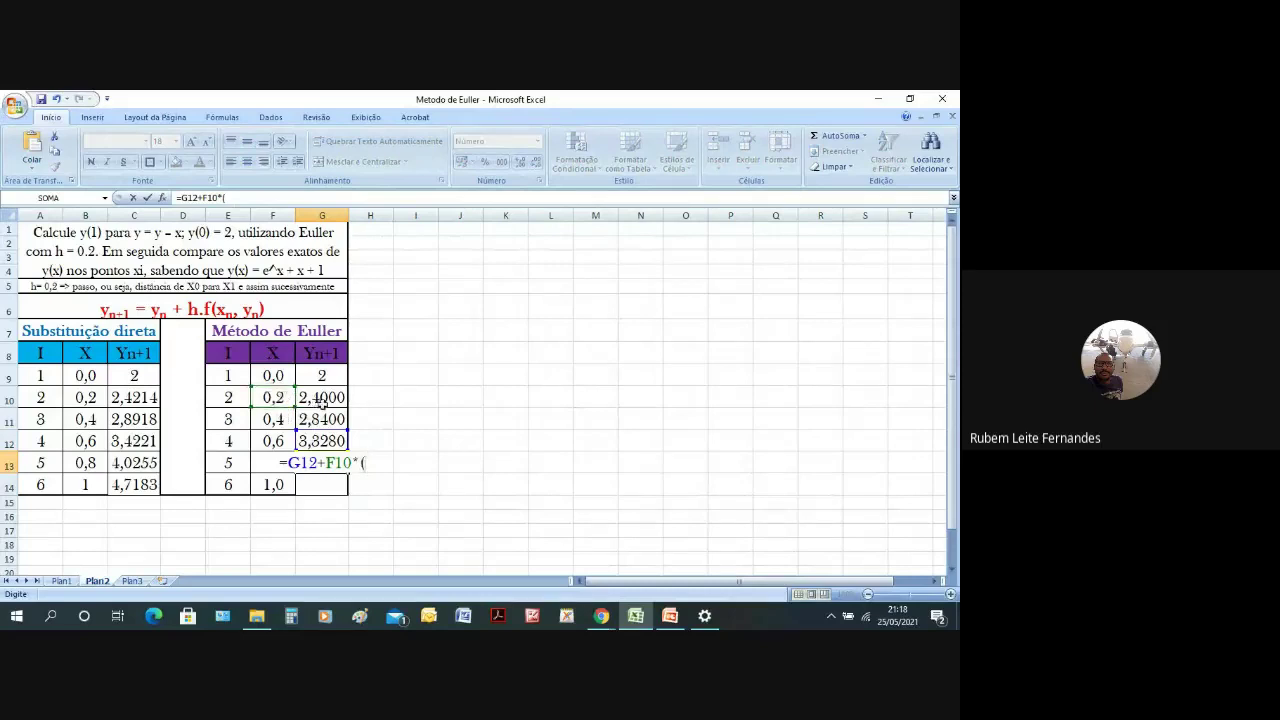
click(313, 423)
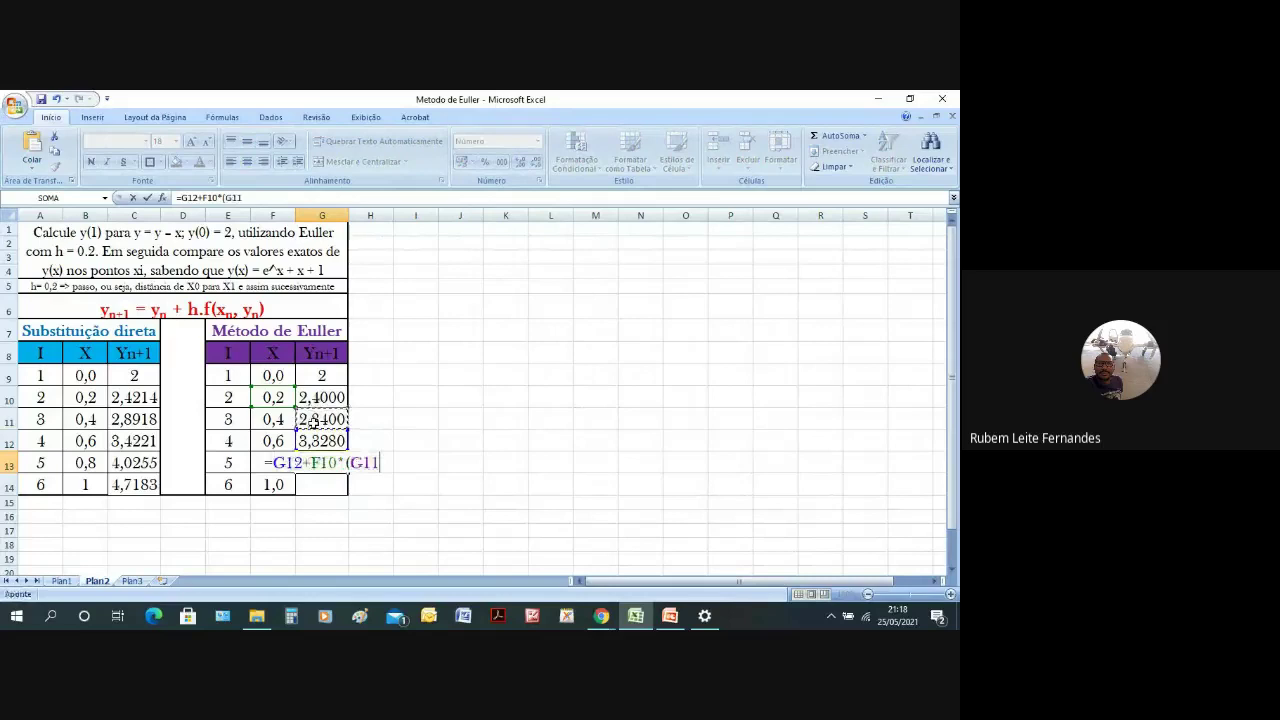
click(318, 440)
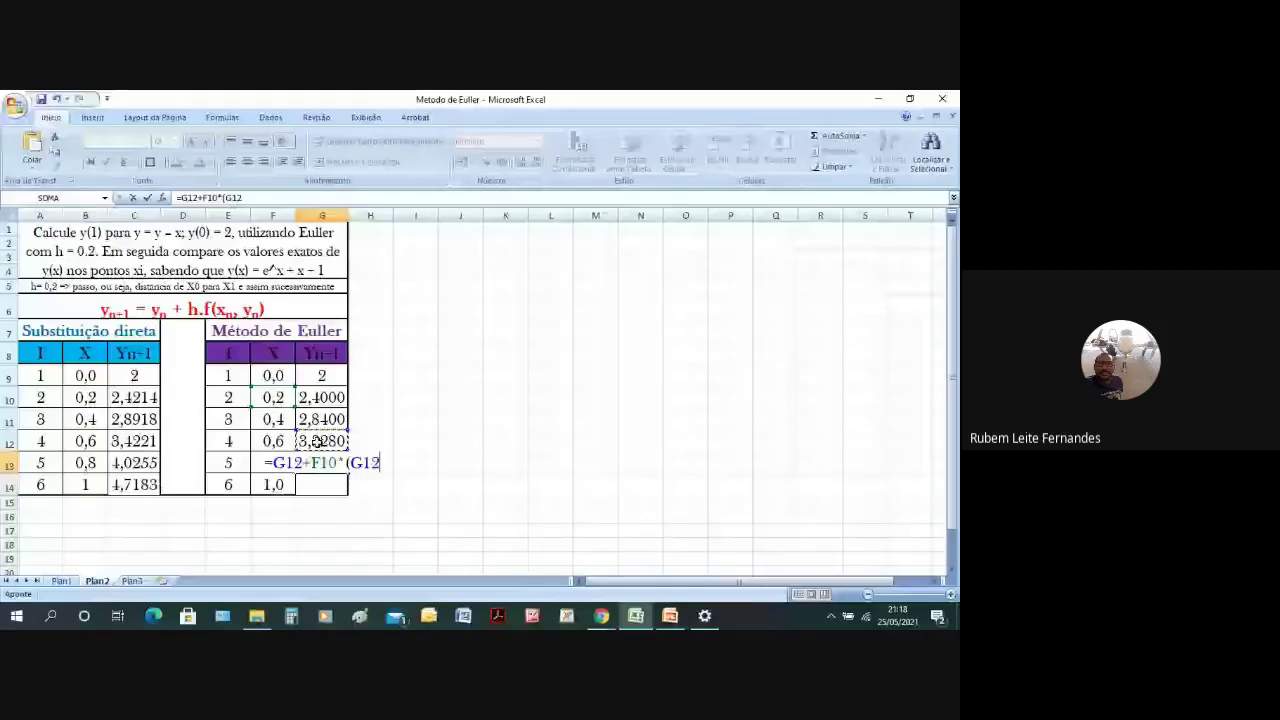
text(-)
click(281, 445)
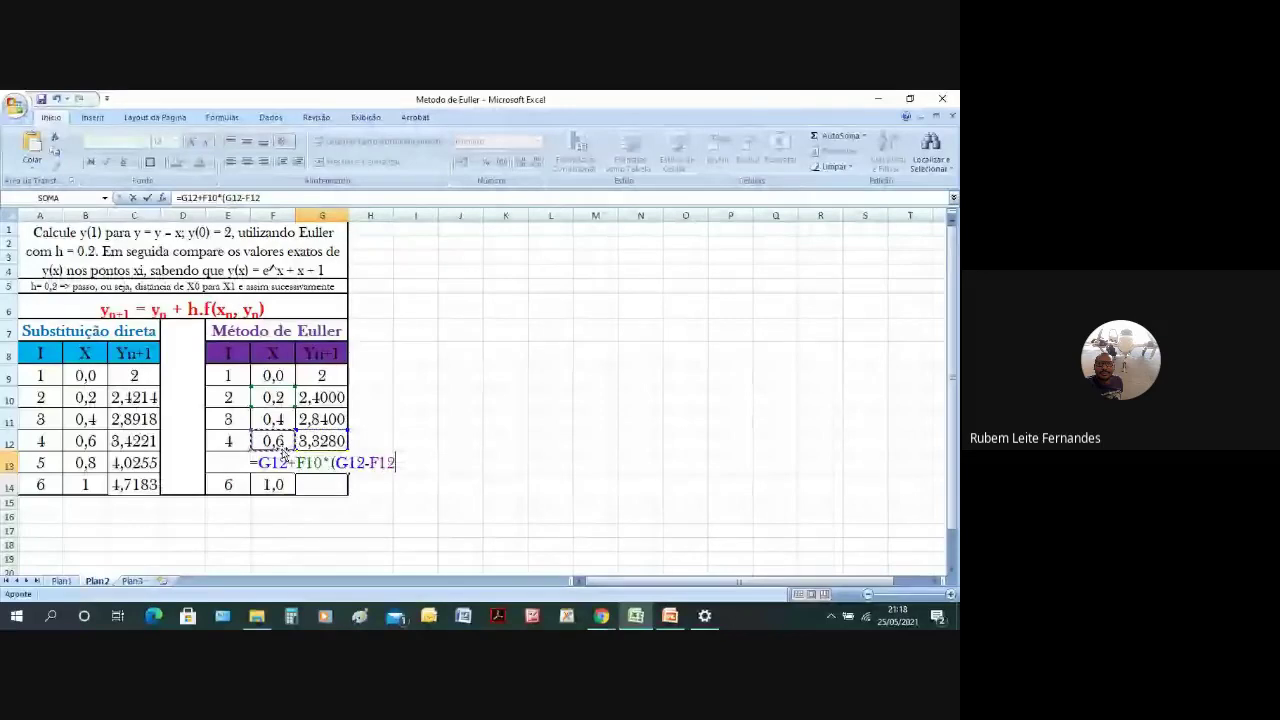
key(Return)
Enter the Euler formula =G13+F10*(G13-F13) in G14.
text(=)
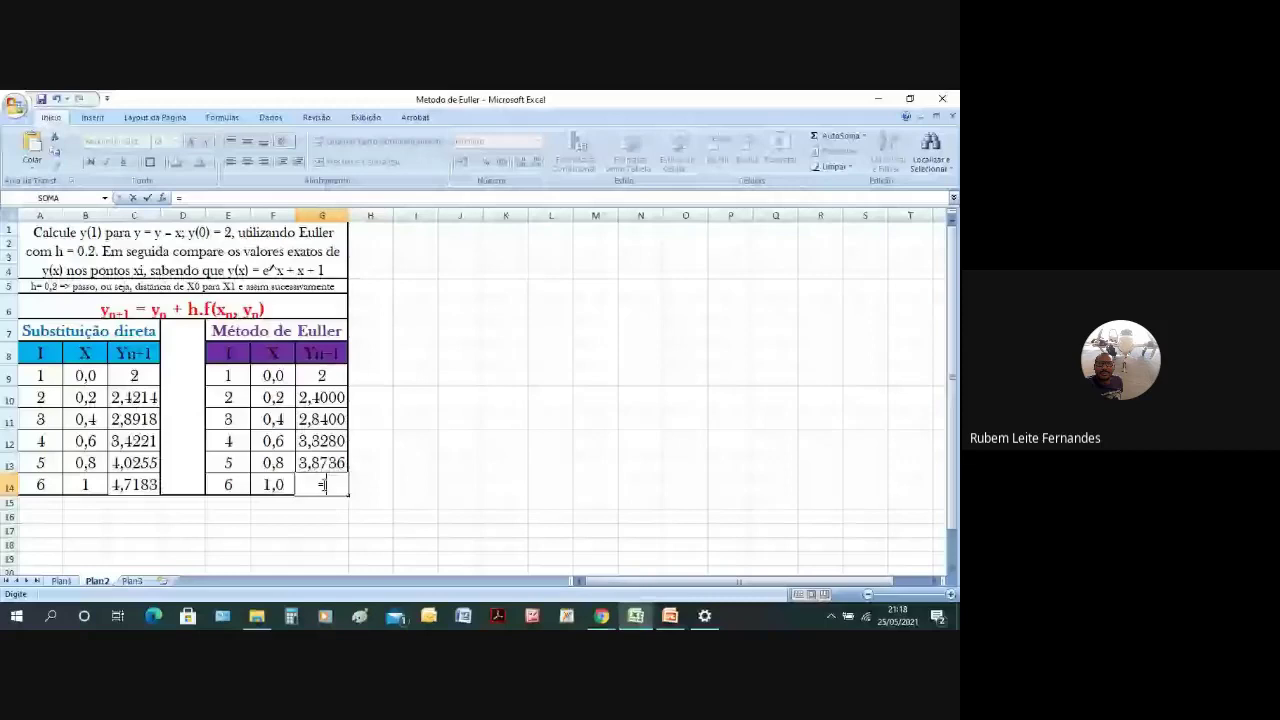
text(=)
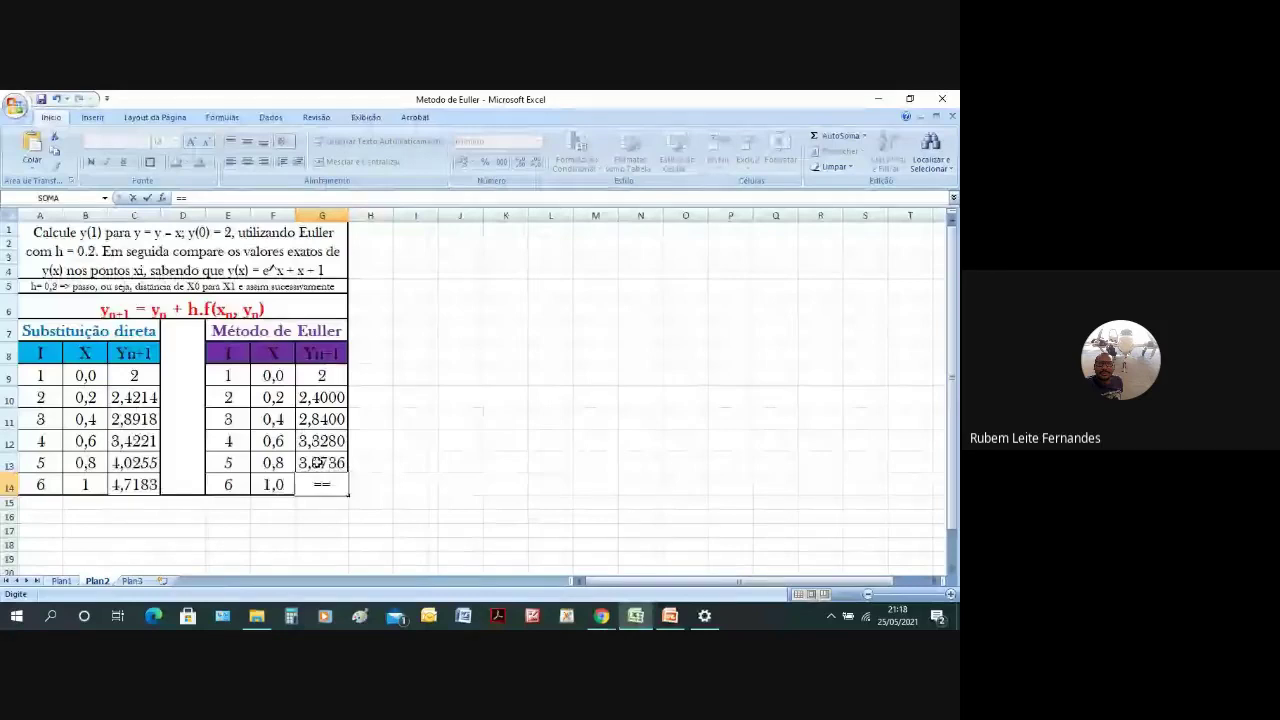
key(BackSpace)
click(317, 463)
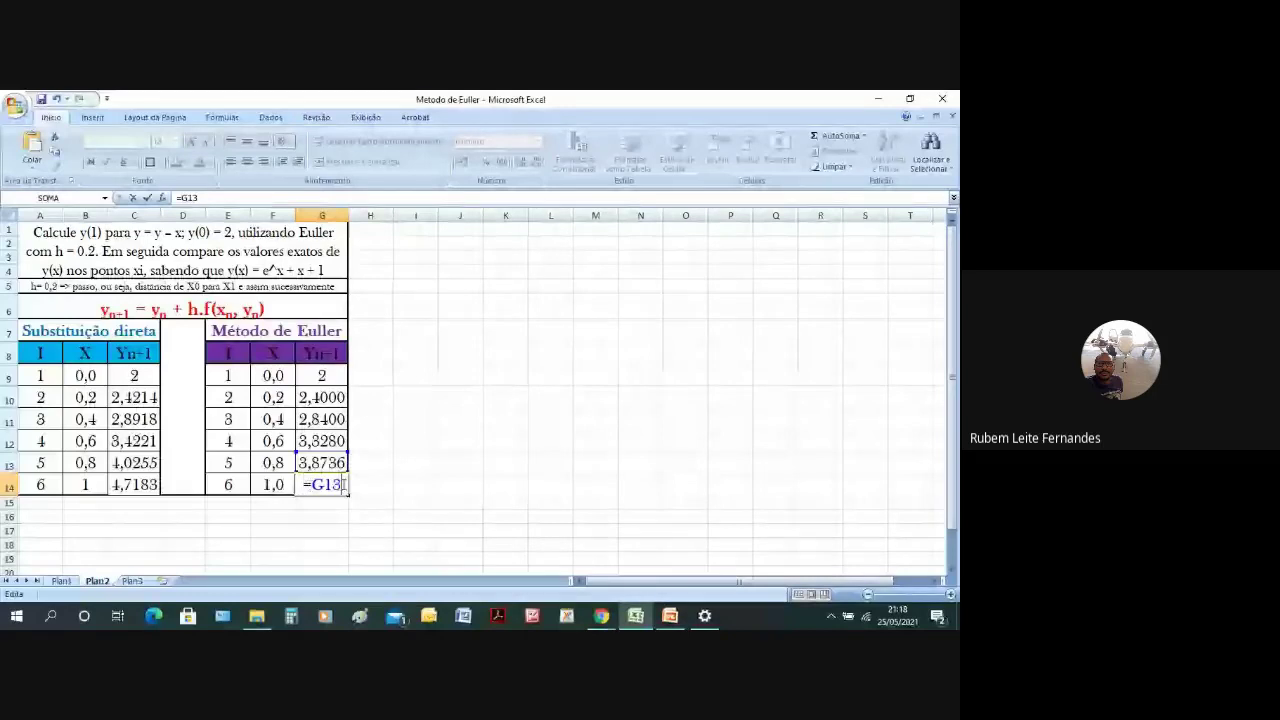
text(+)
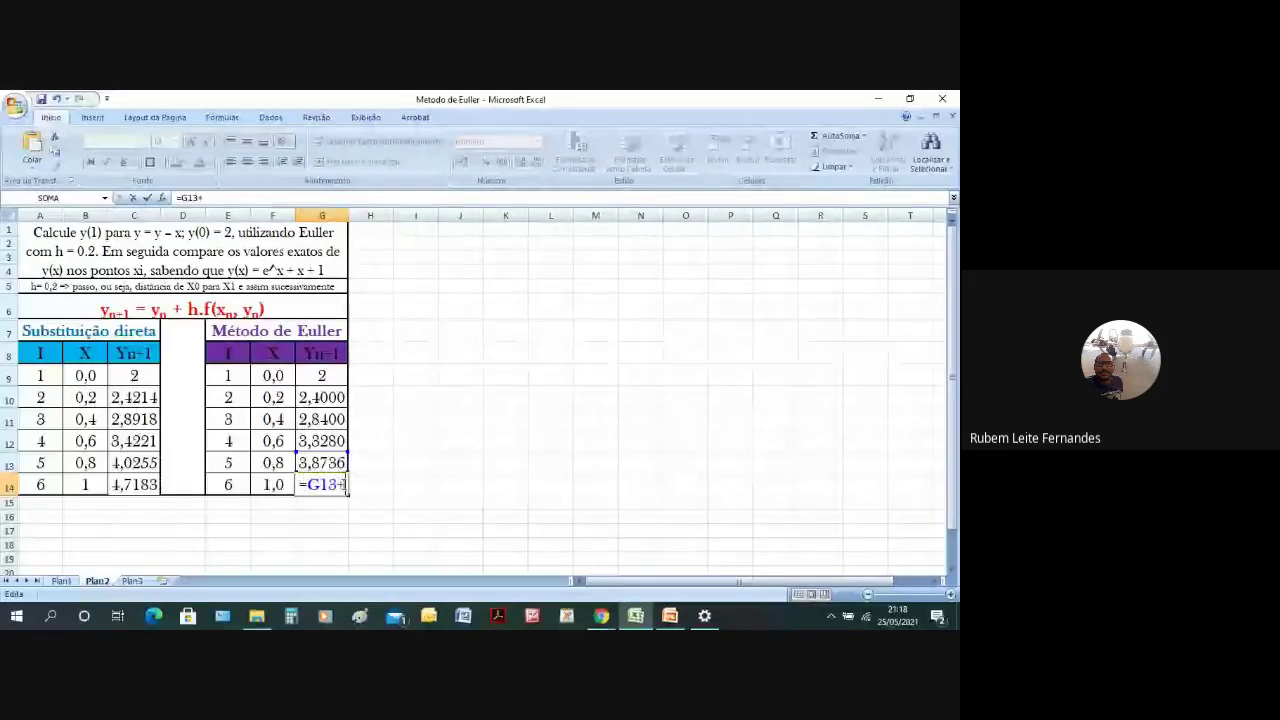
click(283, 398)
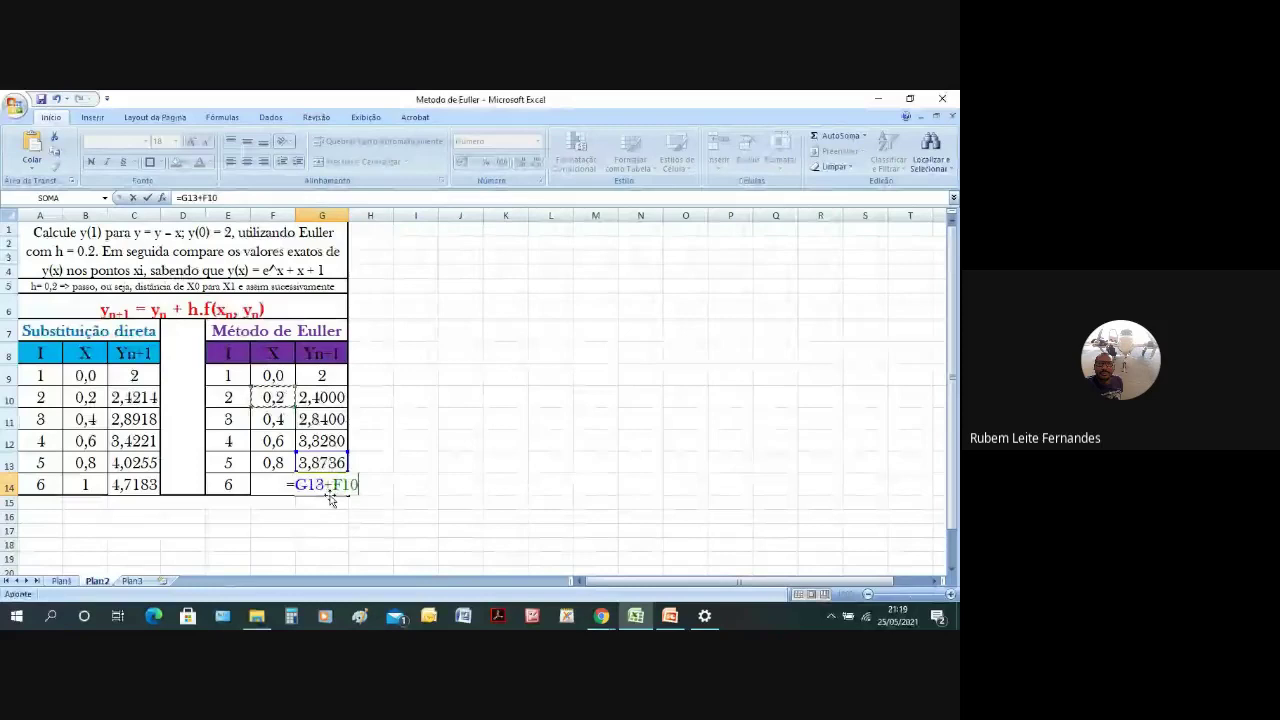
text(*()
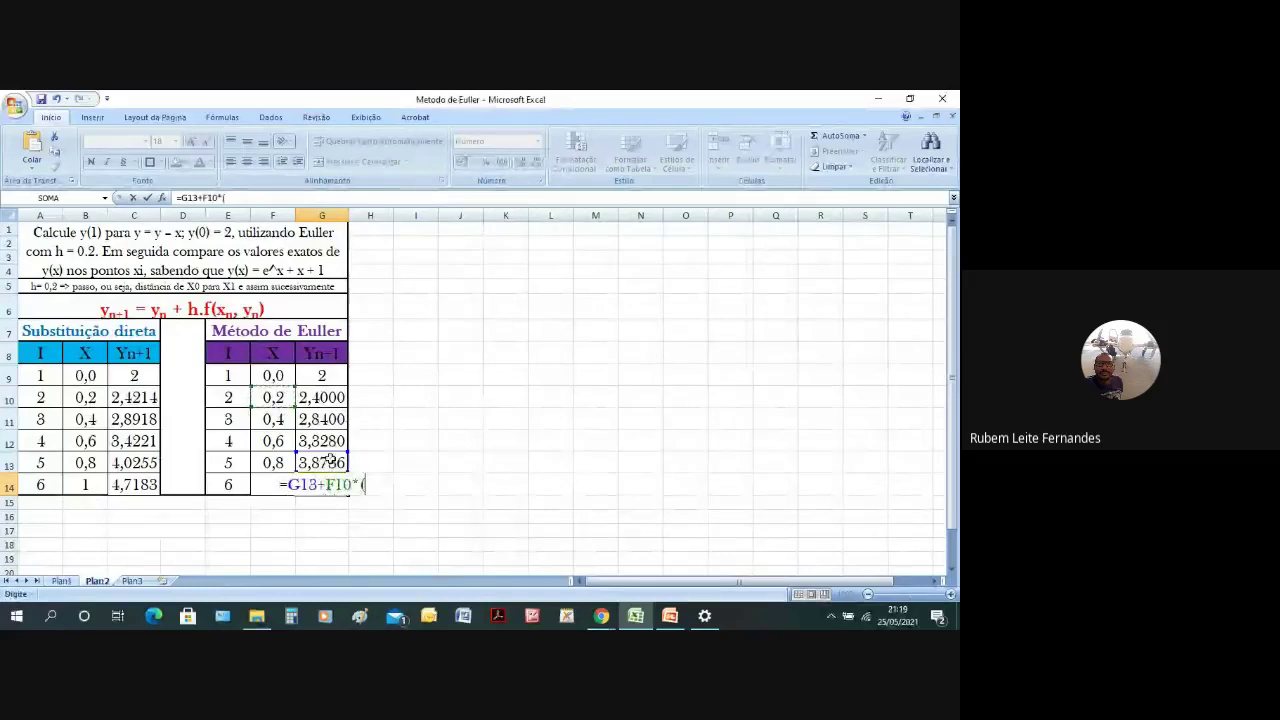
click(330, 459)
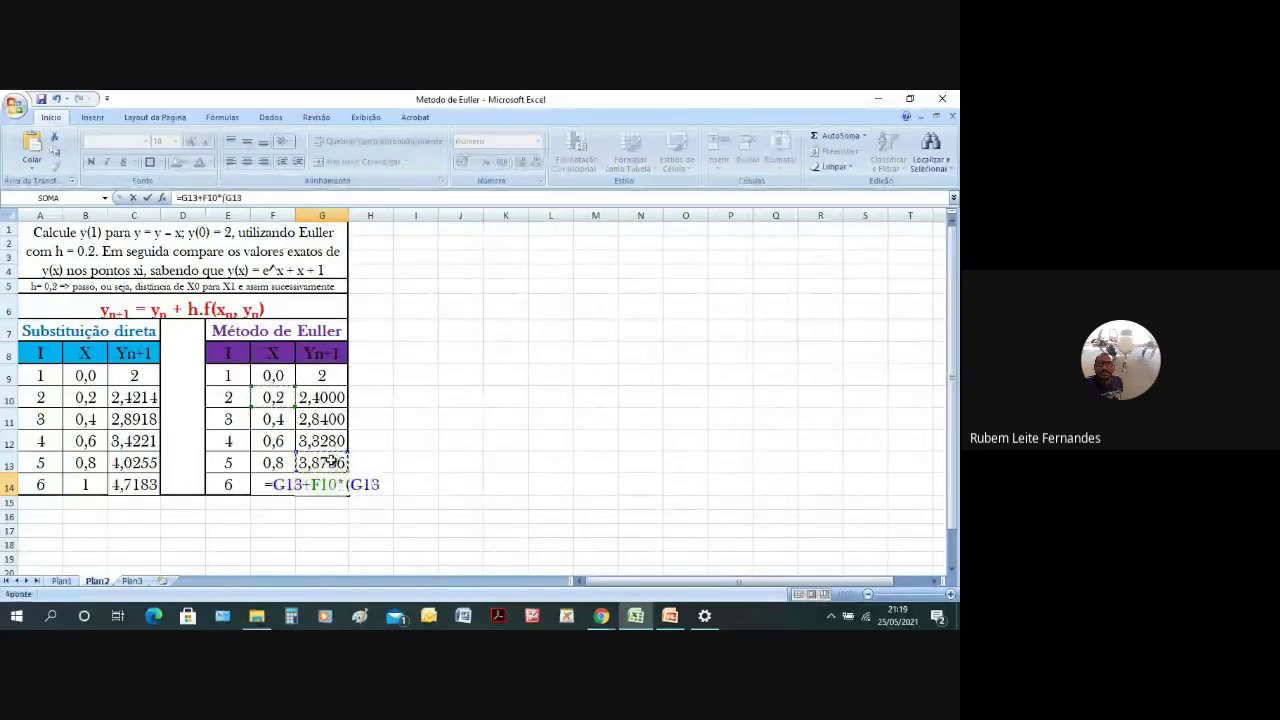
text(-)
click(282, 464)
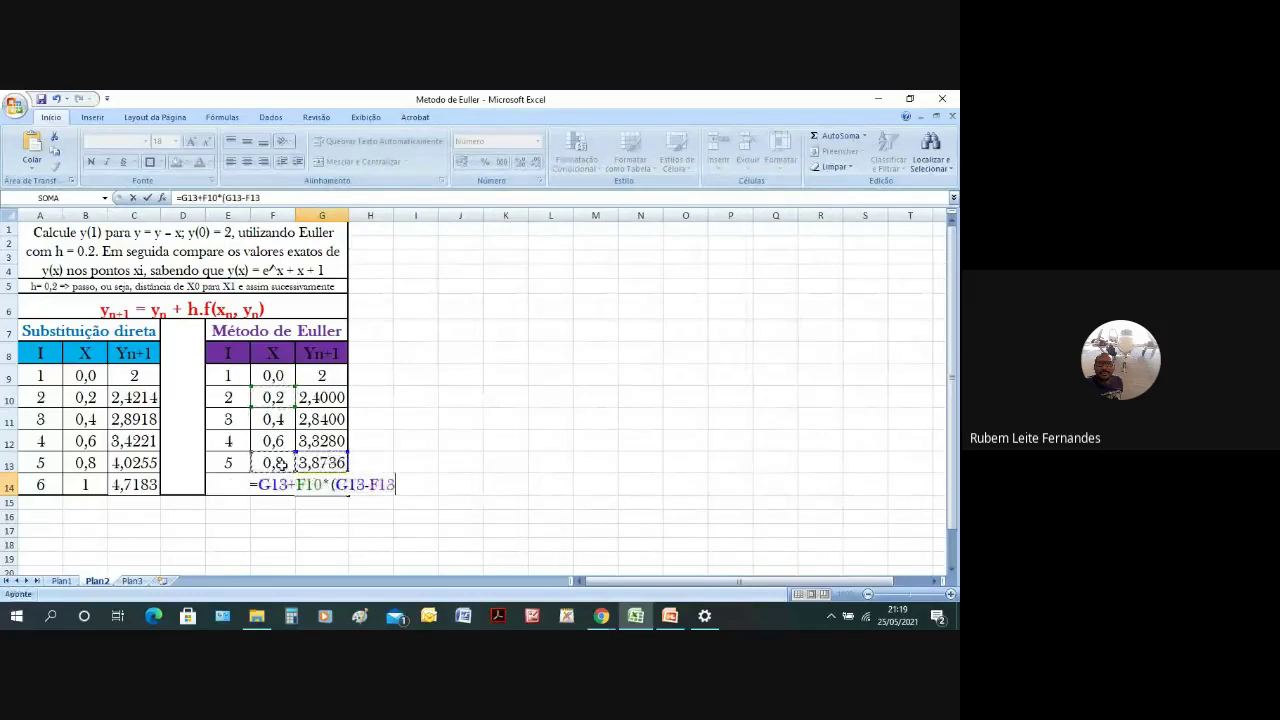
text())
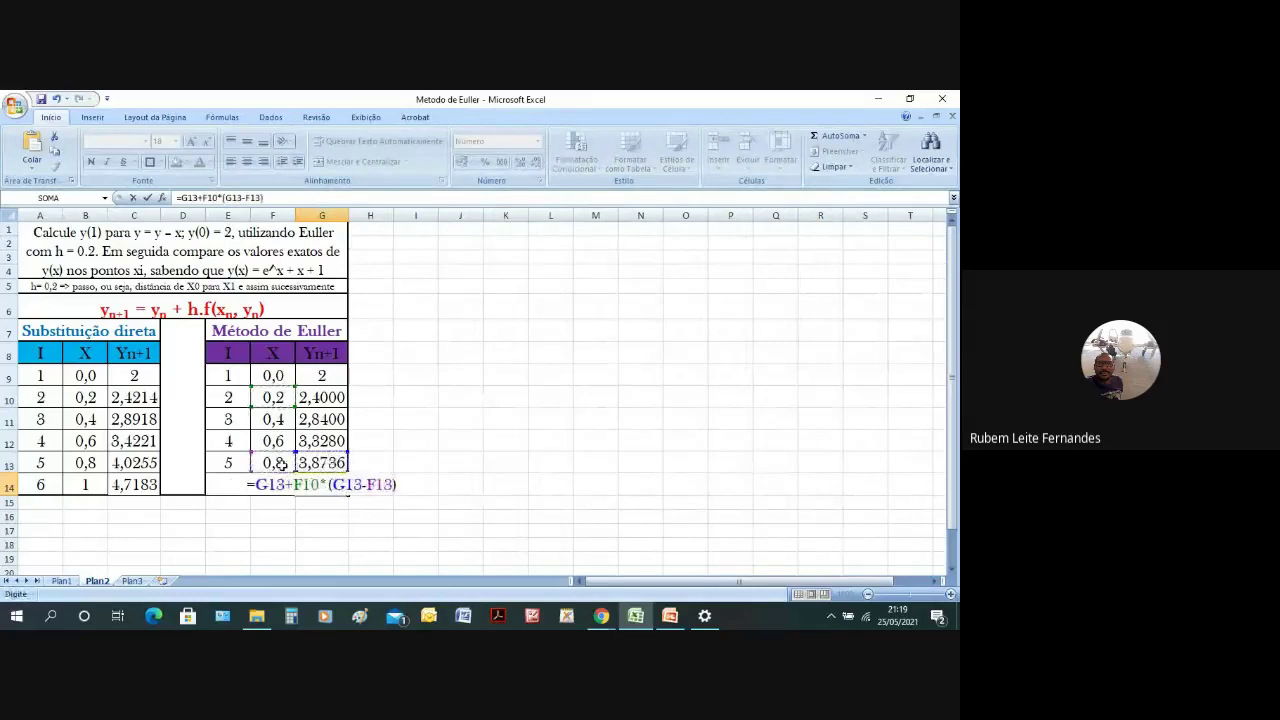
key(Return)
click(330, 487)
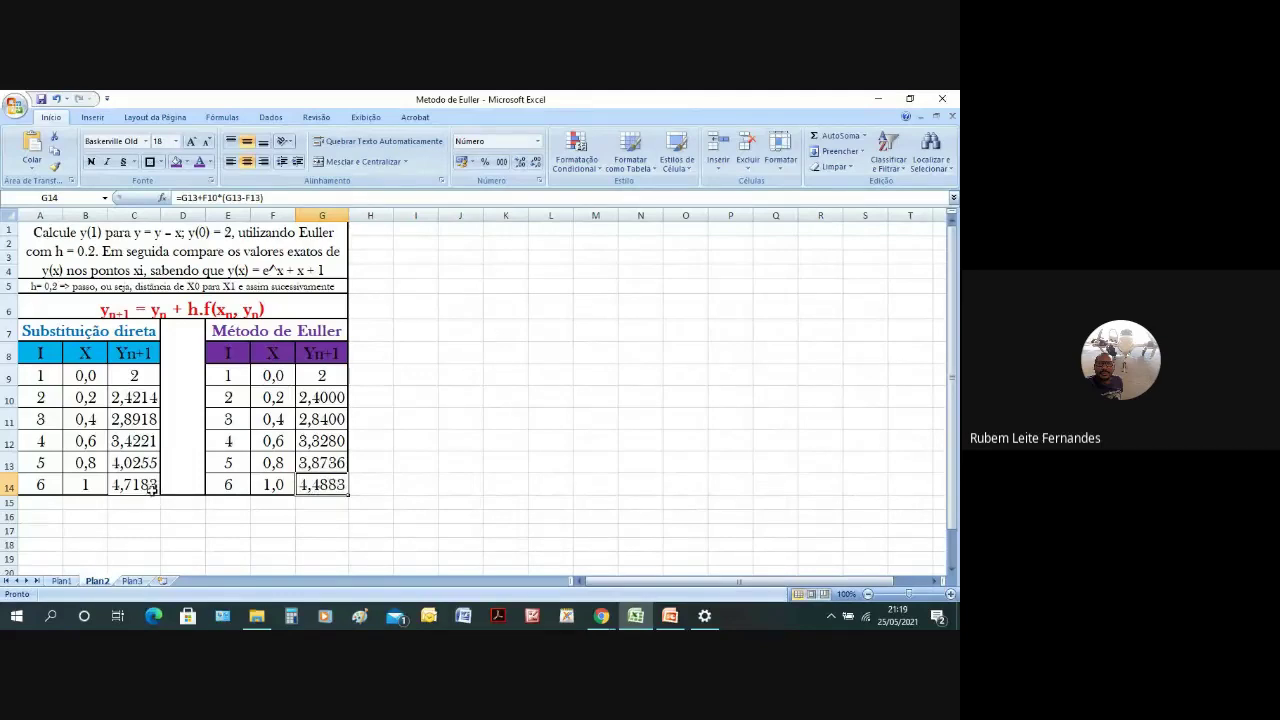
Insert a markers-only scatter chart of the Euler X and Yn+1 data in F8:G14, then place it beside the table and shrink it.
click(271, 354)
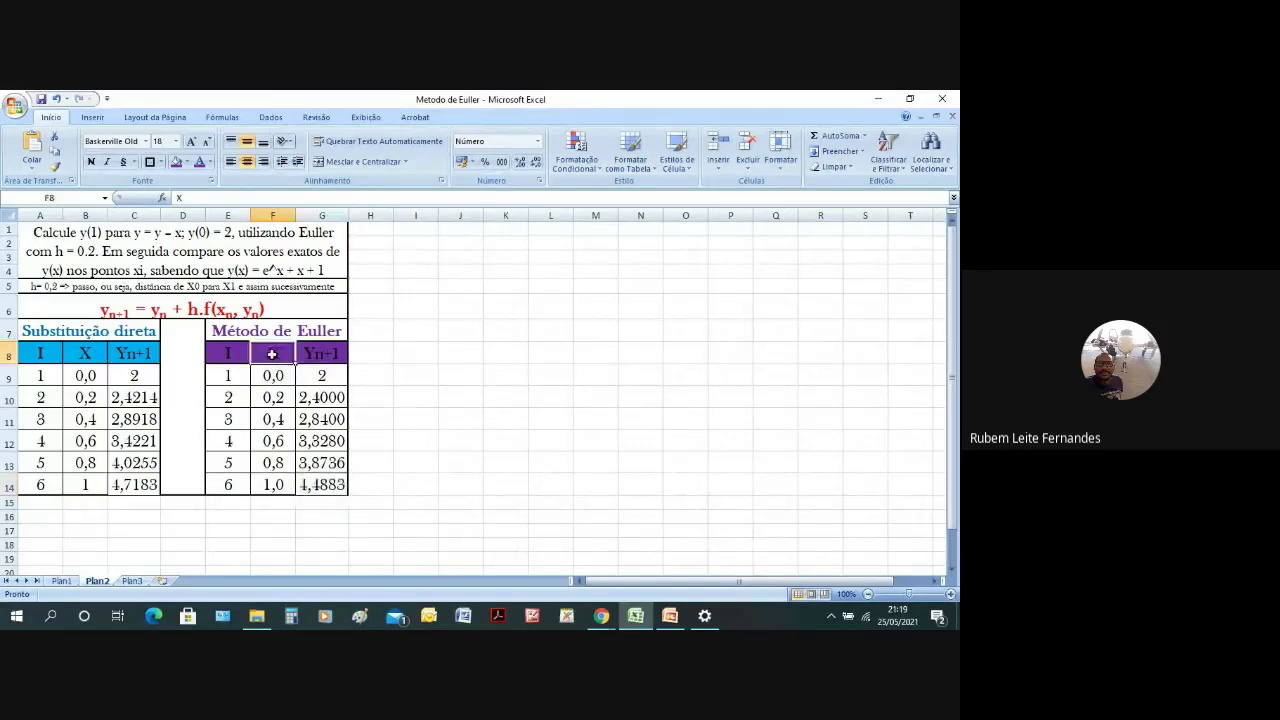
key(ctrl+End)
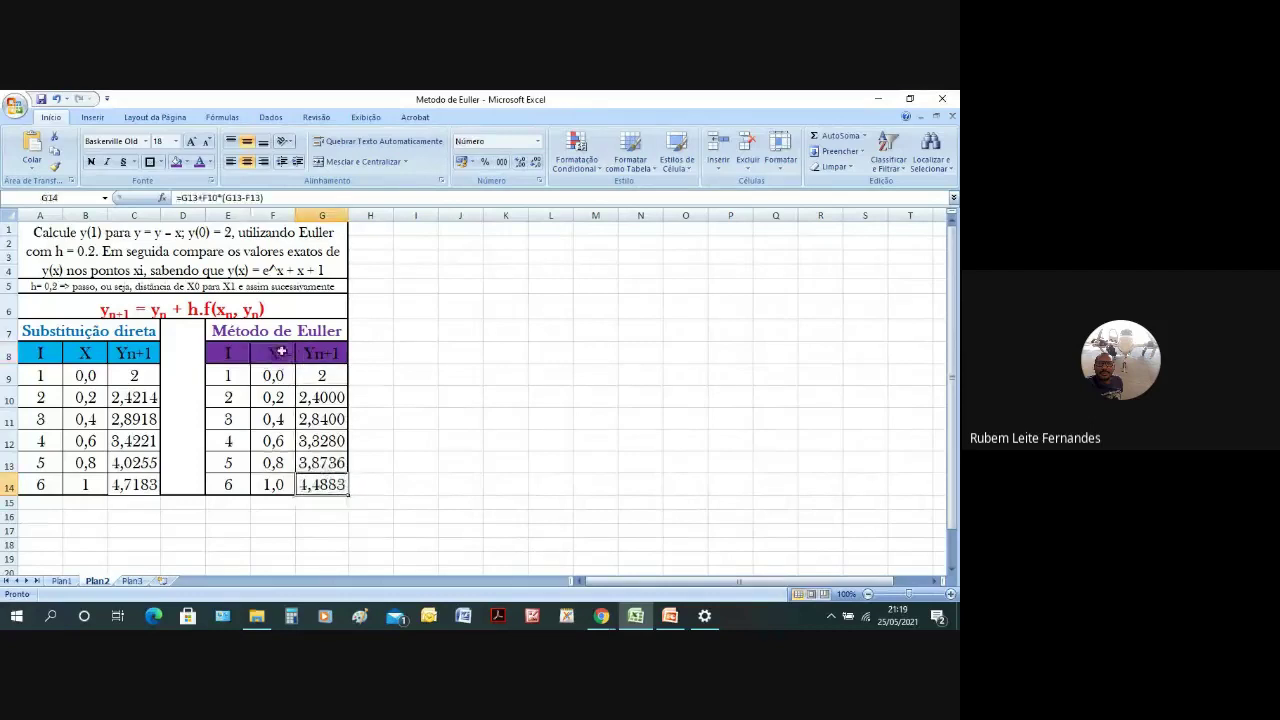
click(281, 351)
key(ctrl+shift+End)
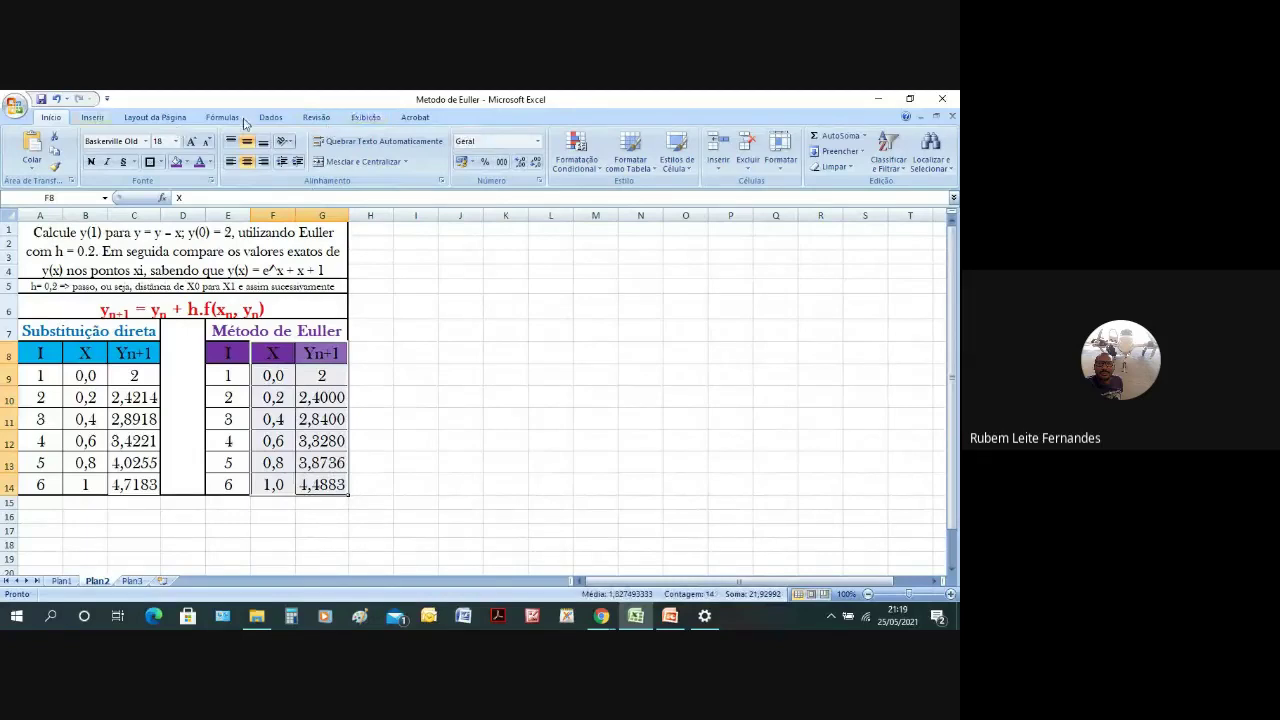
scroll(290, 124, down, 1)
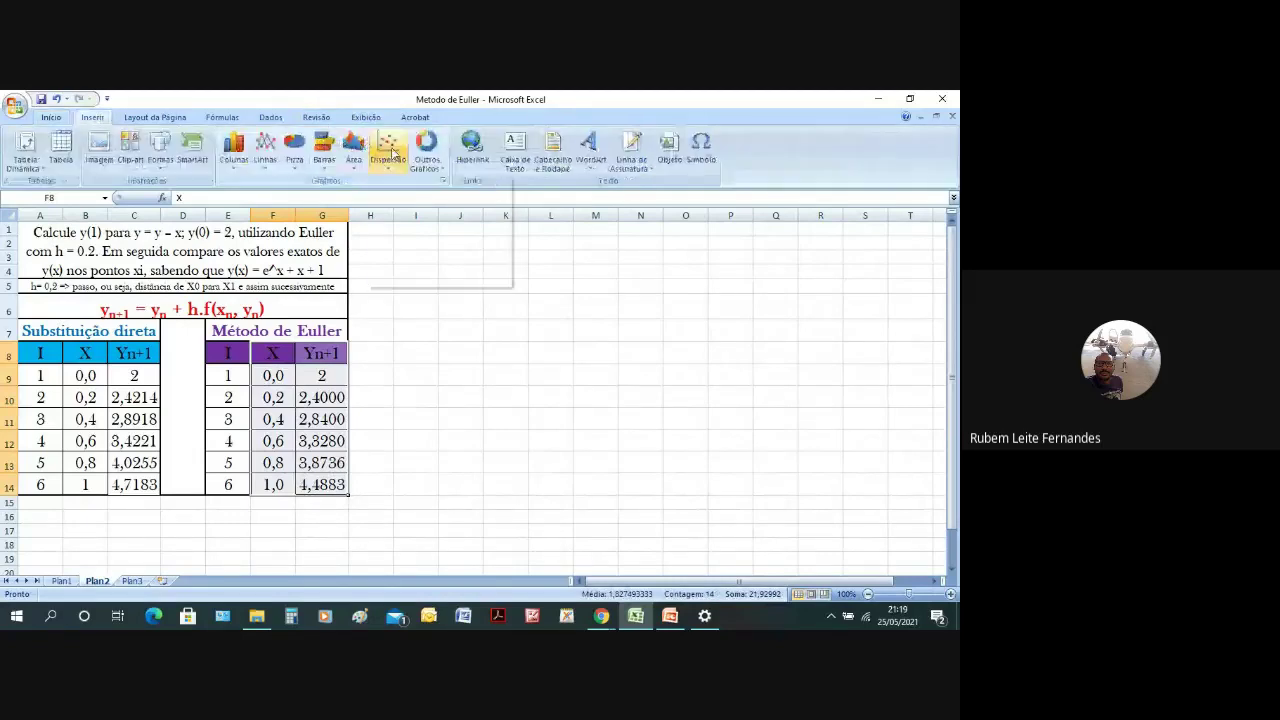
click(388, 150)
click(392, 170)
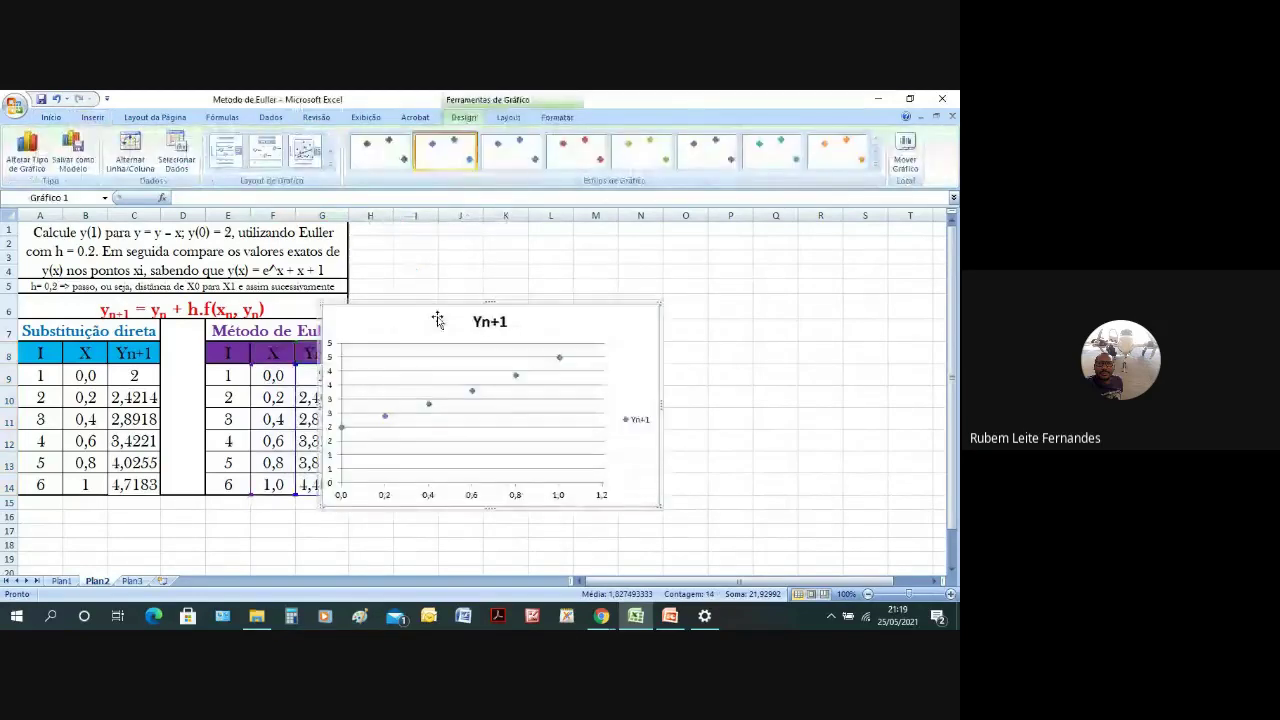
drag(675, 408, 638, 378)
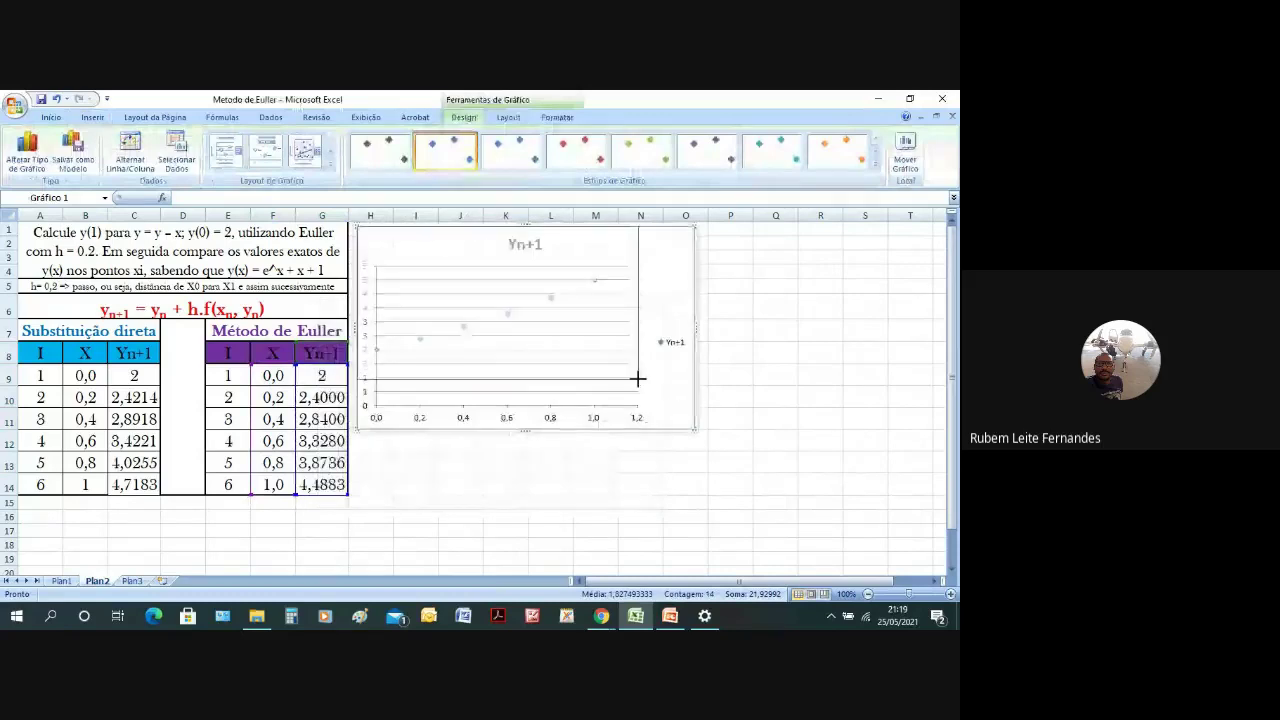